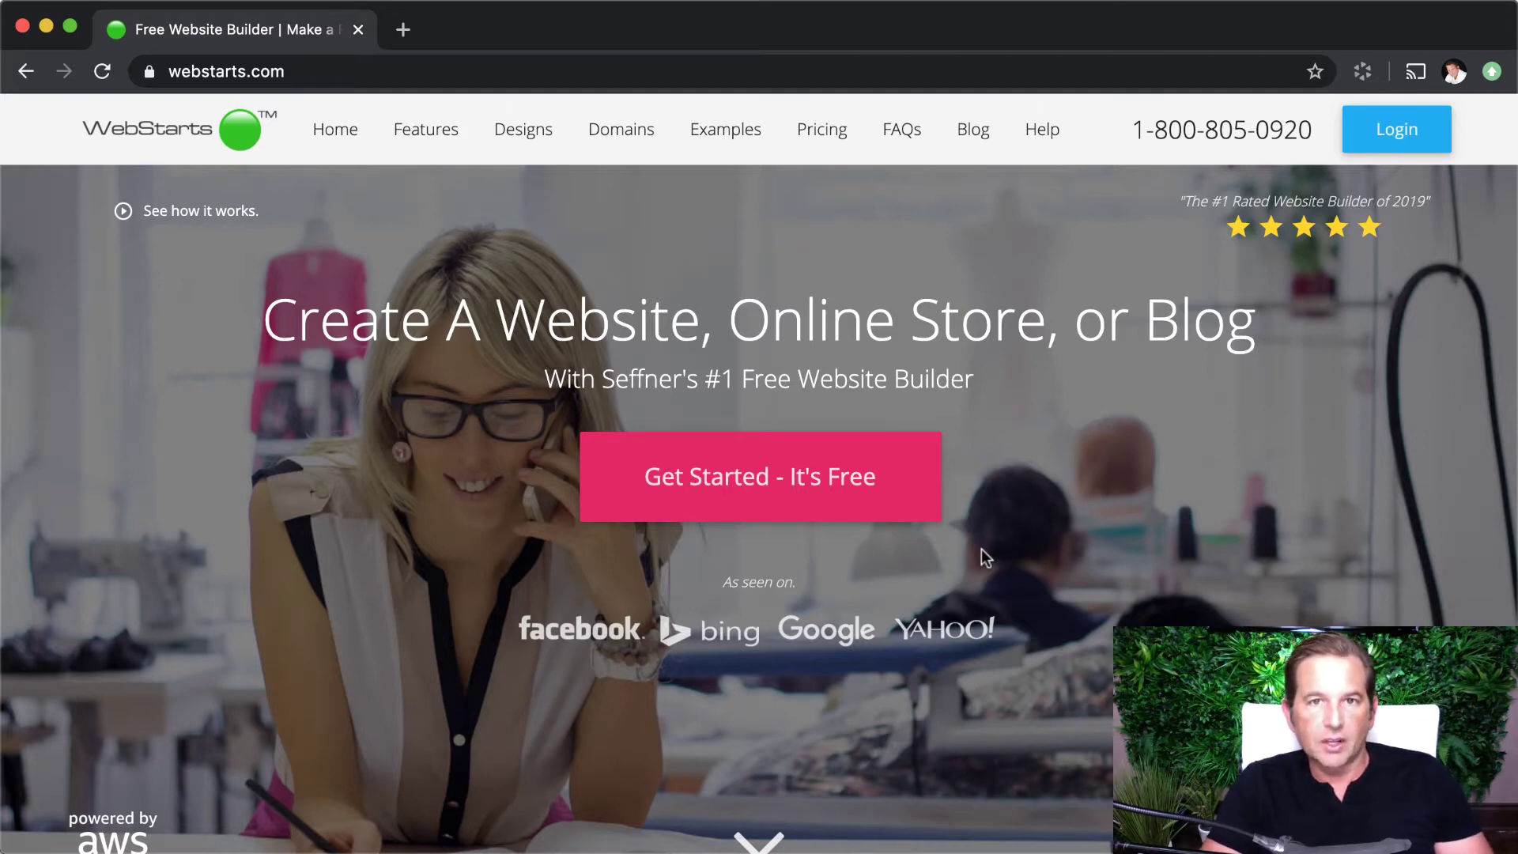
Get started with a free website and filter the design templates to the Online Store category.
{"action": "left_click", "coordinate": [808, 510]}
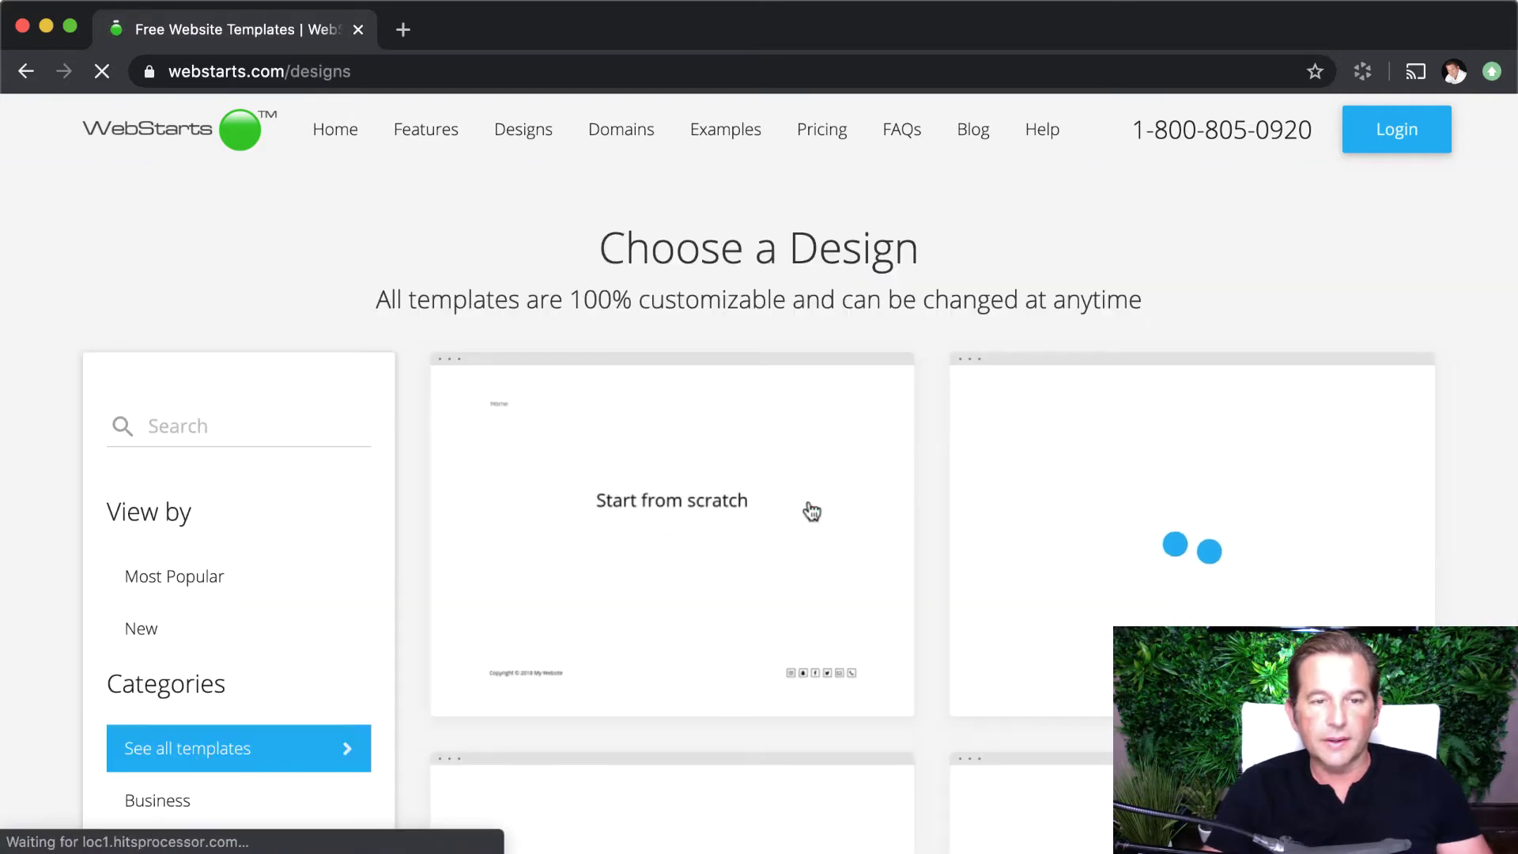
{"action": "scroll", "coordinate": [748, 522], "scroll_direction": "down", "scroll_amount": 5}
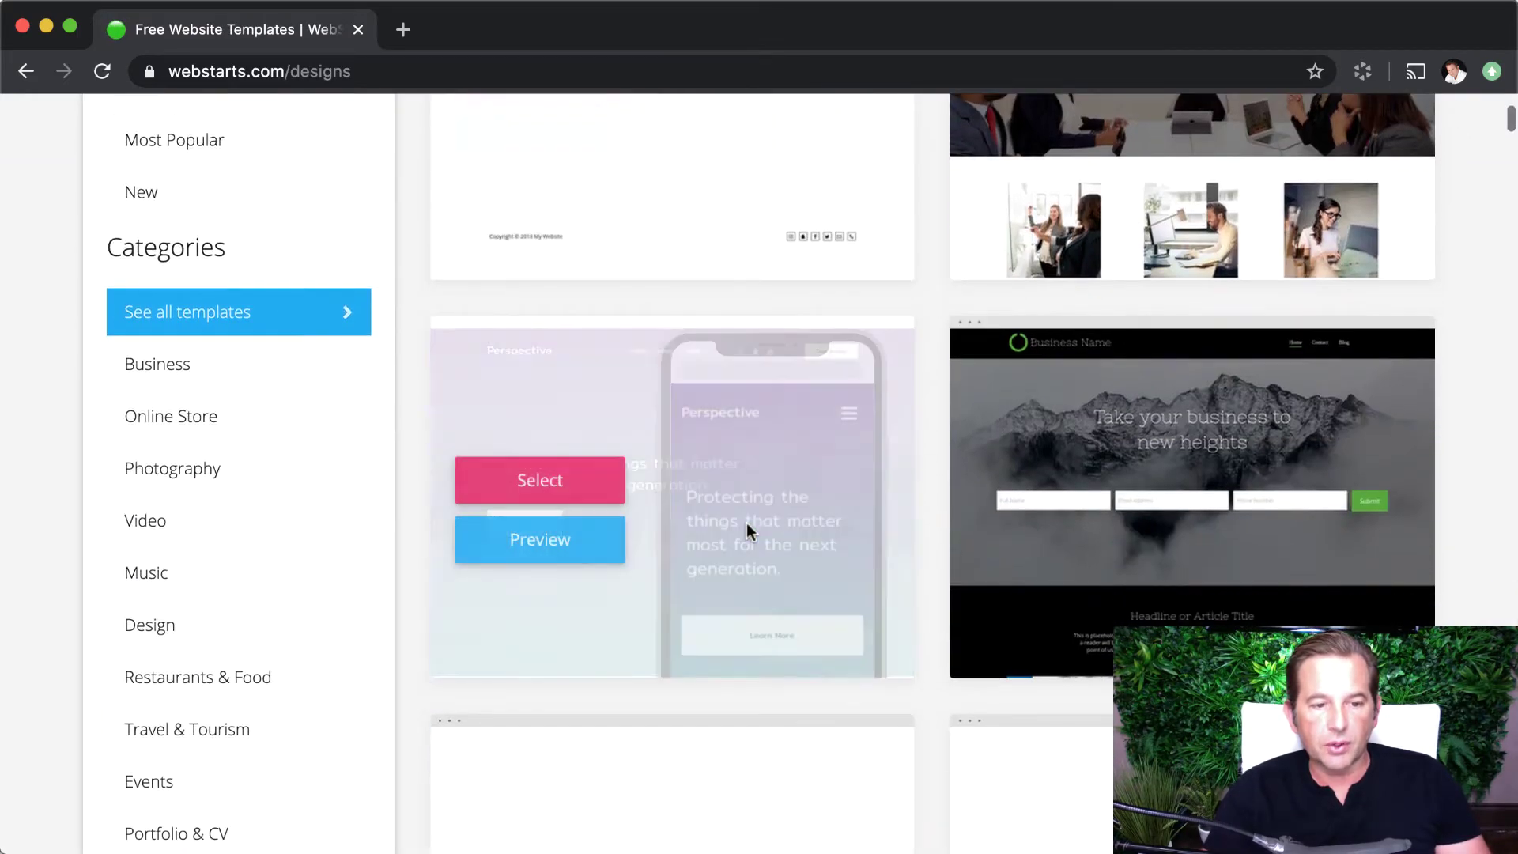
{"action": "left_click", "coordinate": [214, 427]}
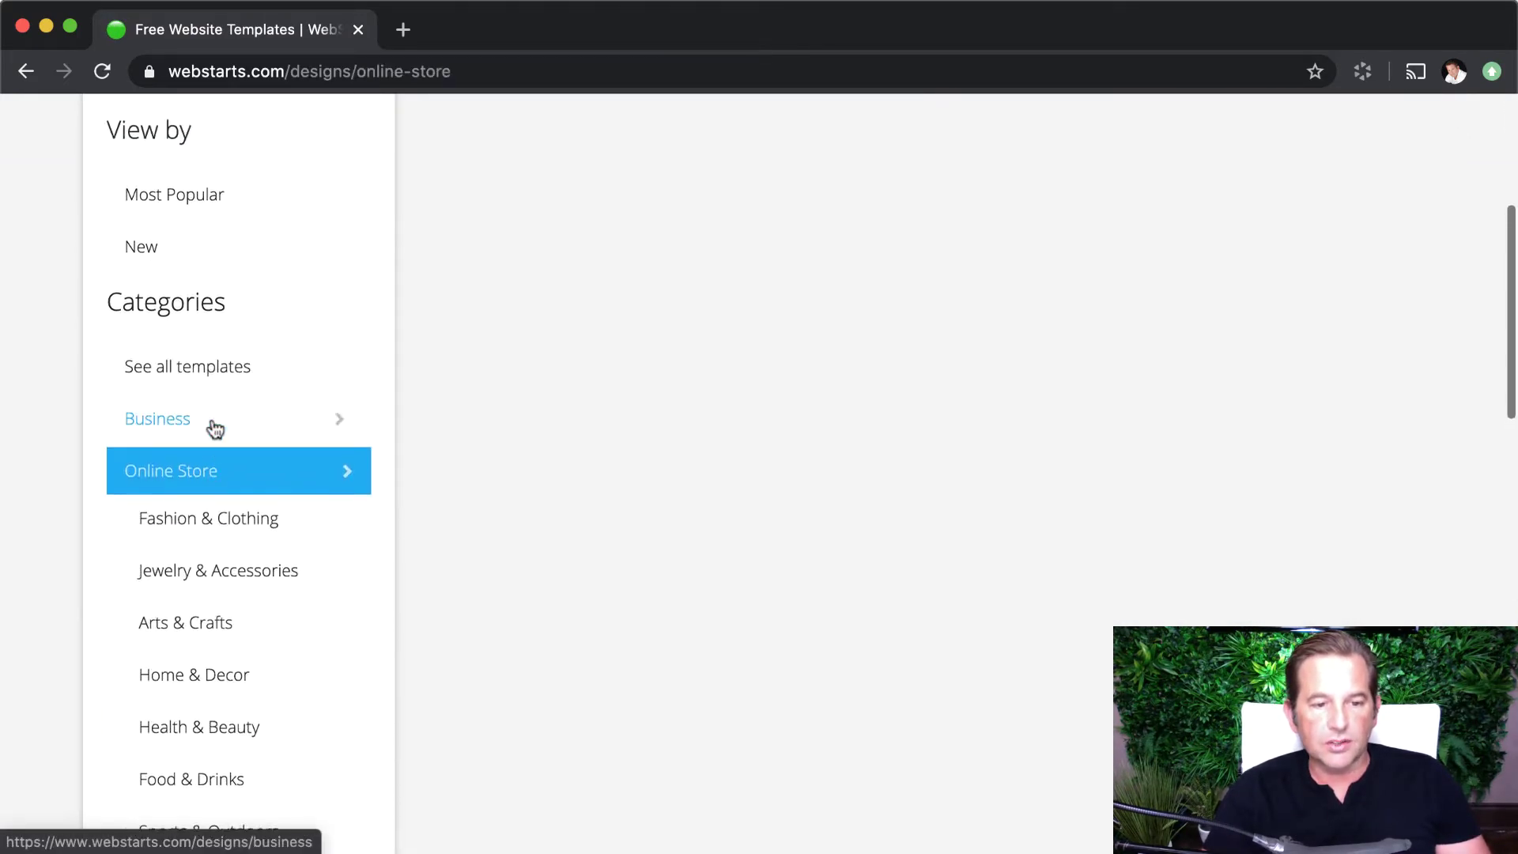
Look through the Online Store templates and select the Home Living and Decor design.
{"action": "scroll", "coordinate": [420, 530], "scroll_direction": "down", "scroll_amount": 1}
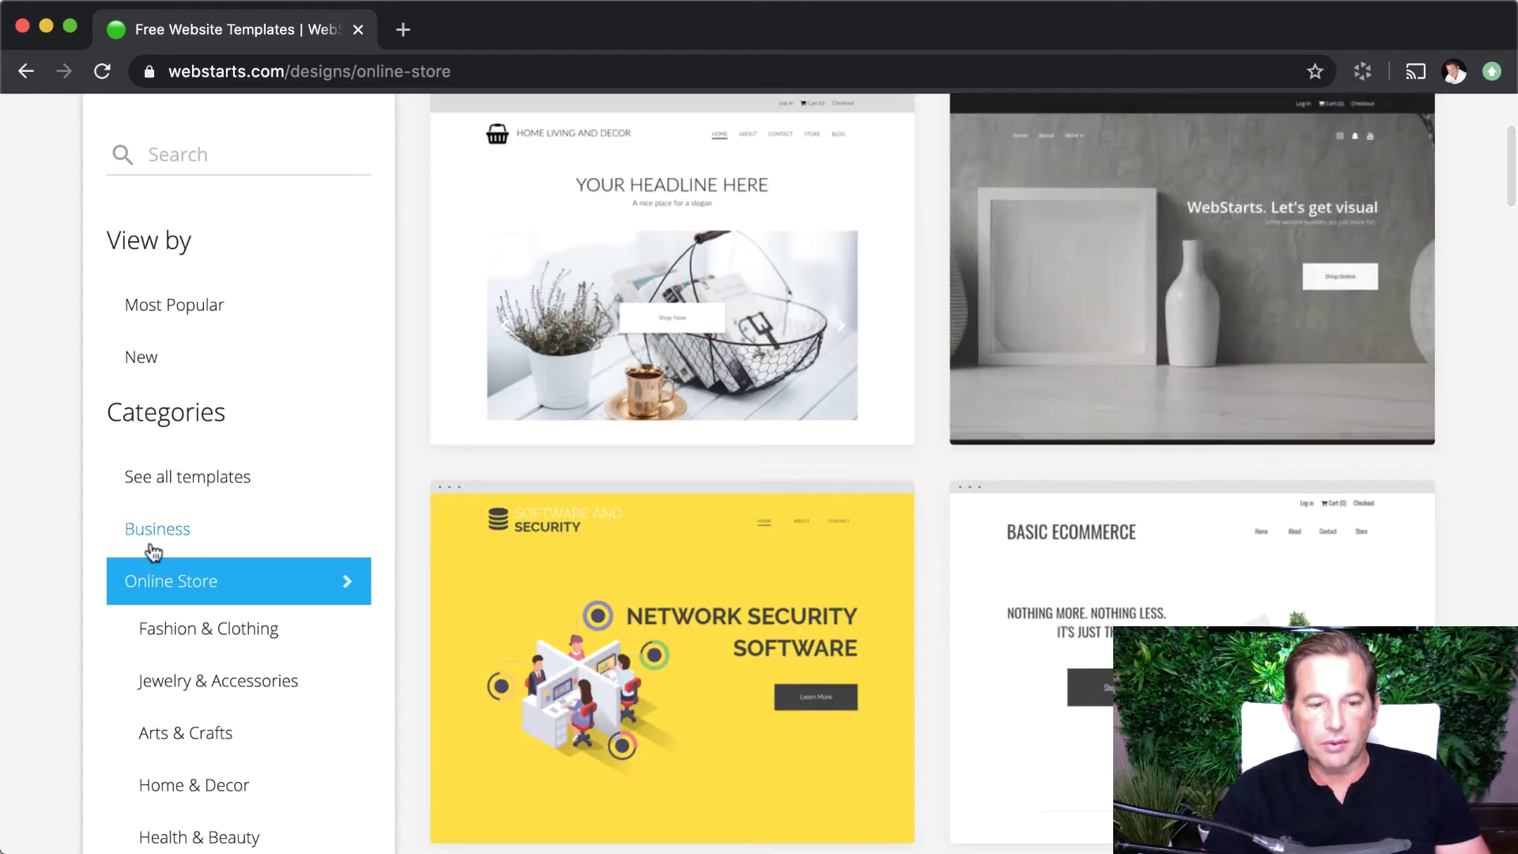
{"action": "scroll", "coordinate": [378, 576], "scroll_direction": "up", "scroll_amount": 4}
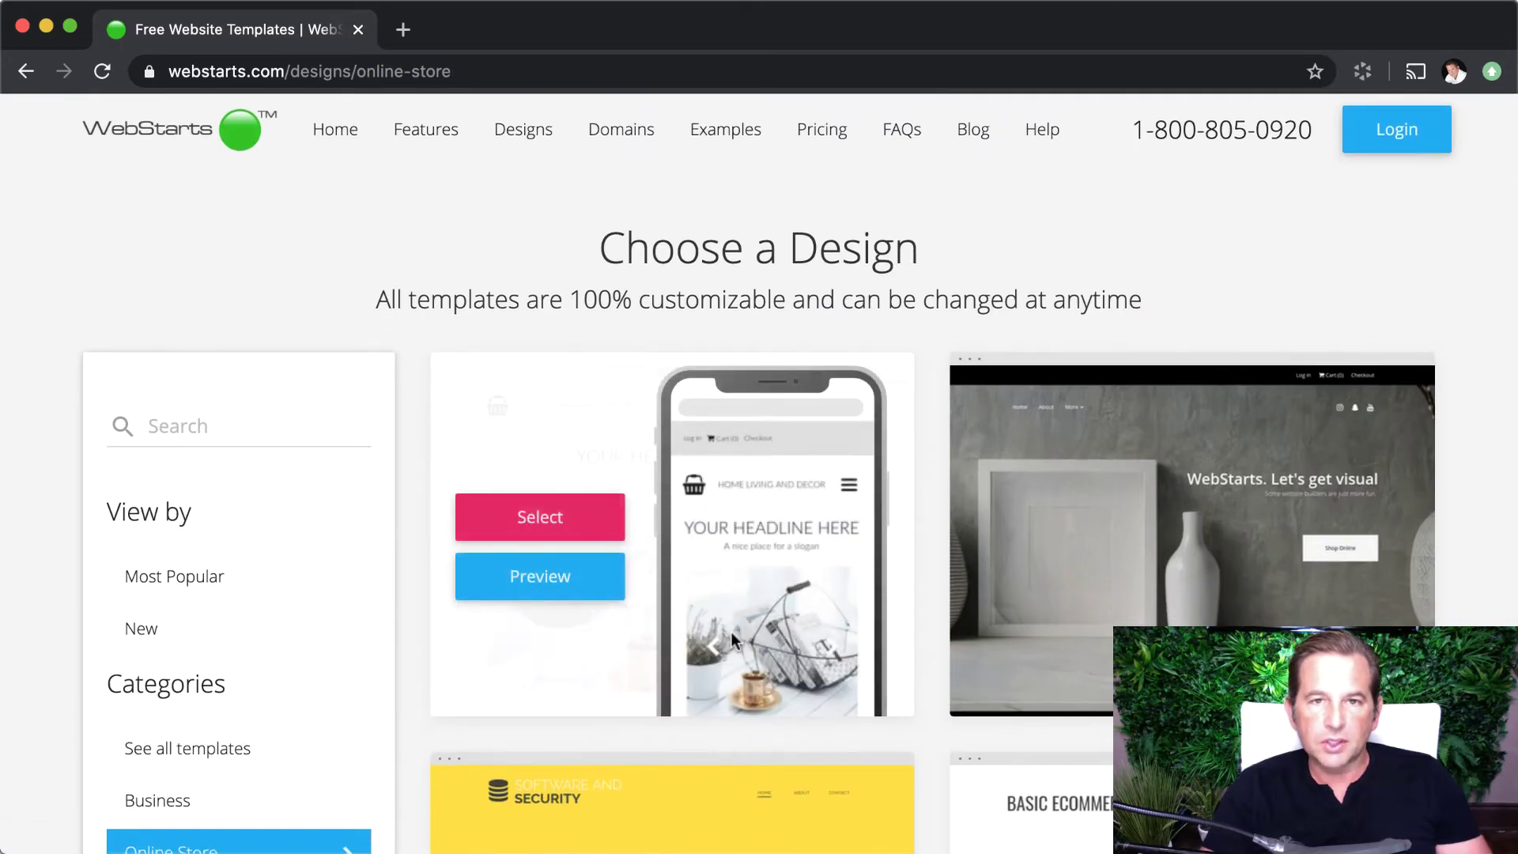
{"action": "scroll", "coordinate": [804, 618], "scroll_direction": "down", "scroll_amount": 10}
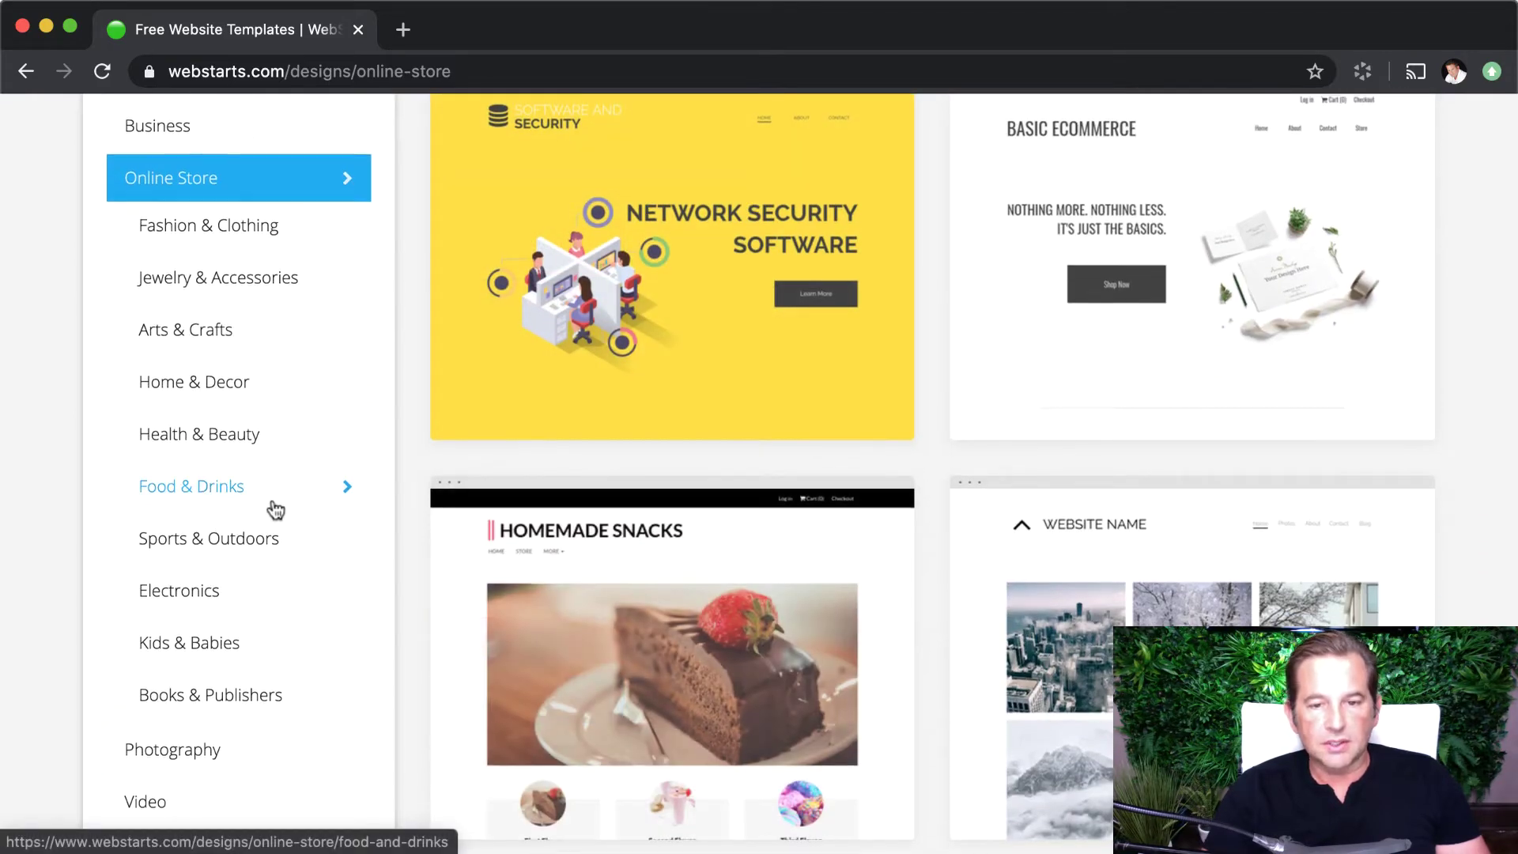
{"action": "scroll", "coordinate": [395, 553], "scroll_direction": "up", "scroll_amount": 10}
{"action": "scroll", "coordinate": [595, 685], "scroll_direction": "down", "scroll_amount": 5}
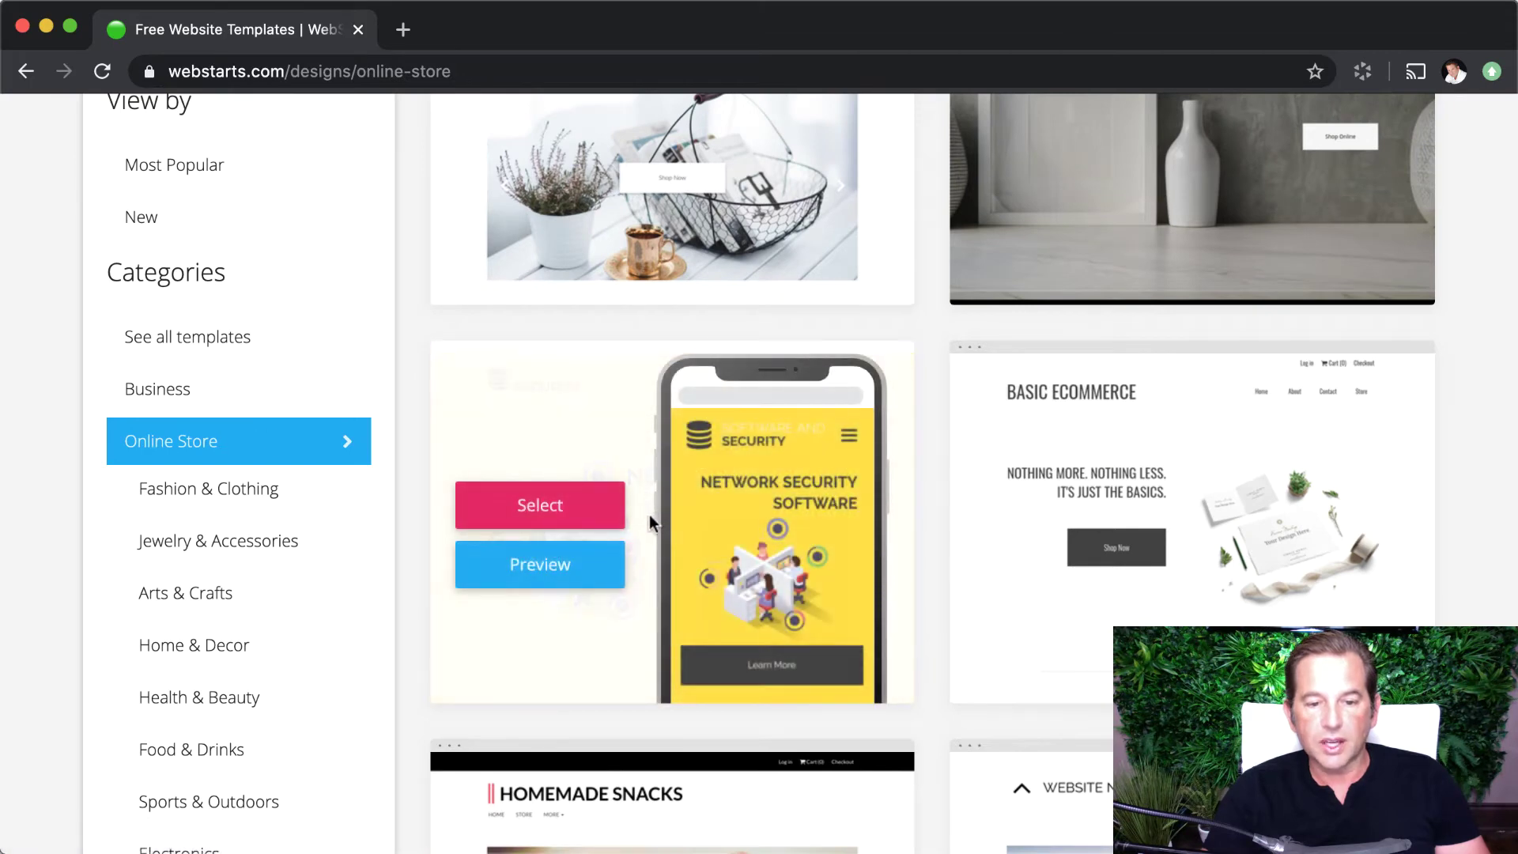
{"action": "scroll", "coordinate": [649, 514], "scroll_direction": "up", "scroll_amount": 5}
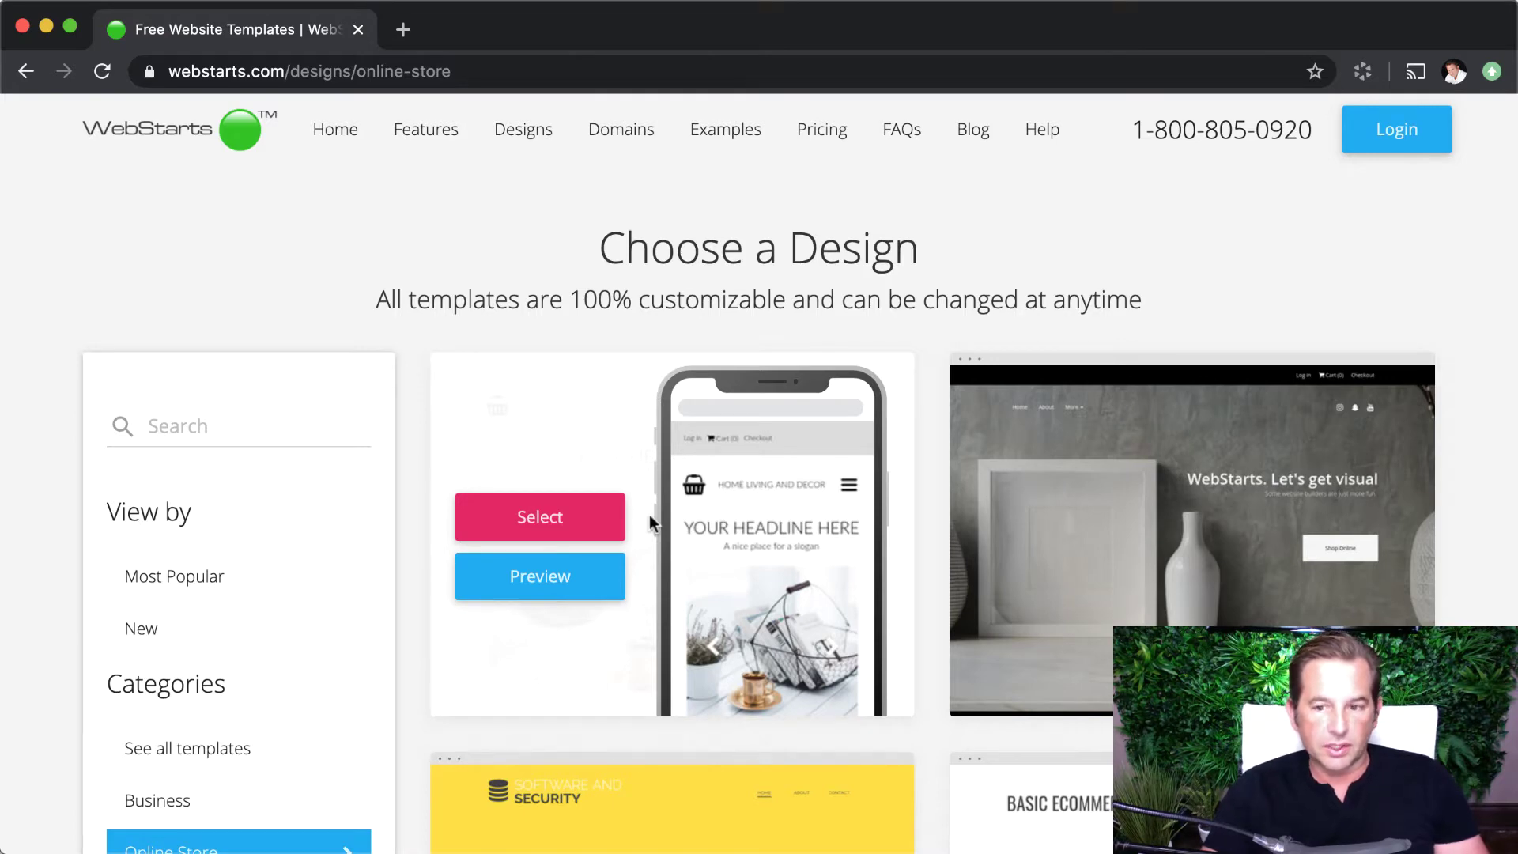
{"action": "scroll", "coordinate": [727, 589], "scroll_direction": "down", "scroll_amount": 1}
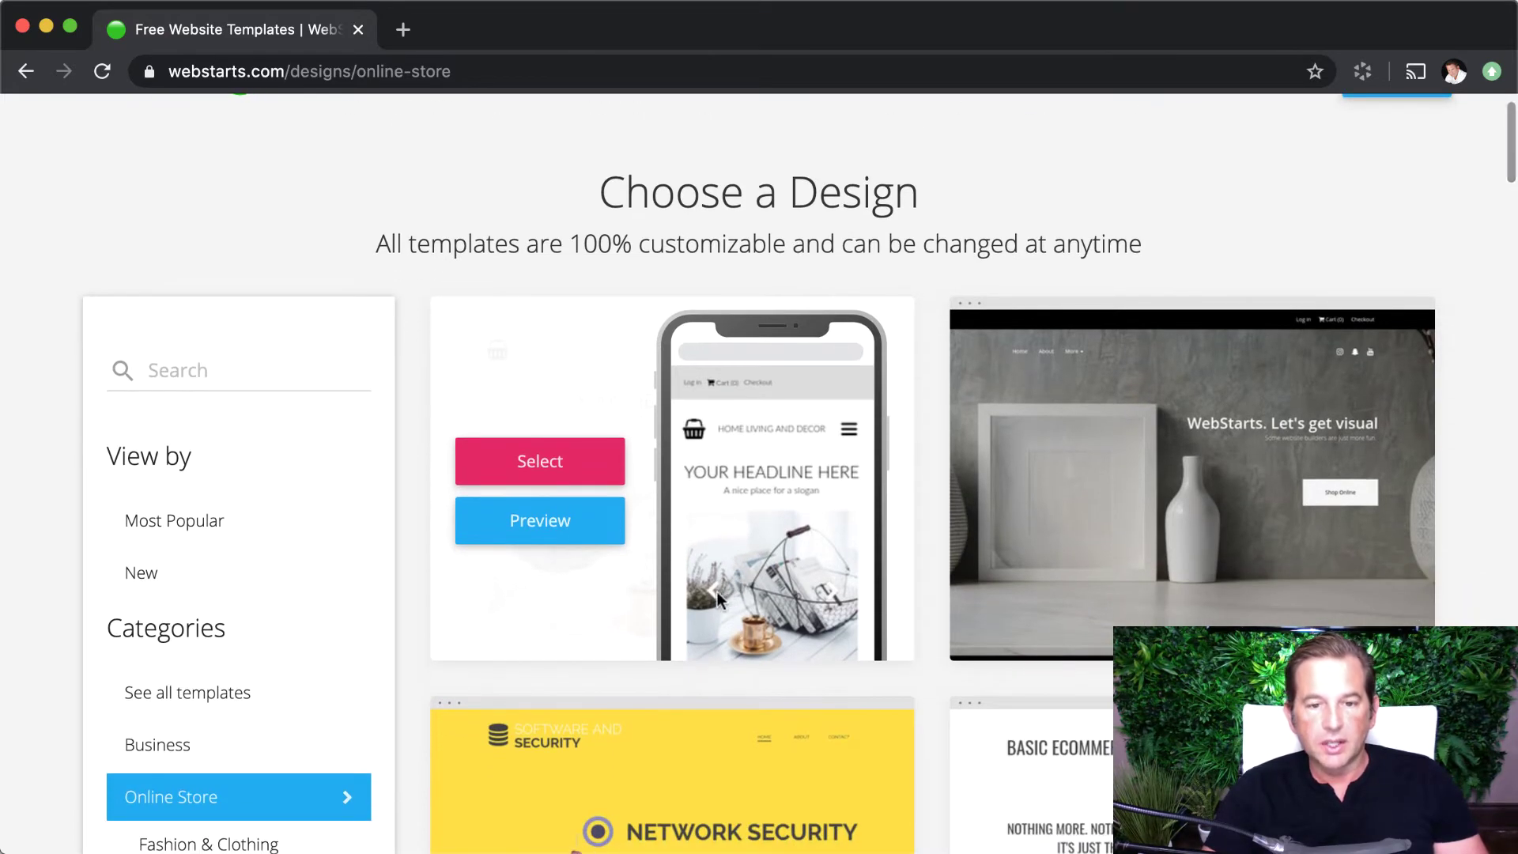
{"action": "left_click", "coordinate": [572, 467]}
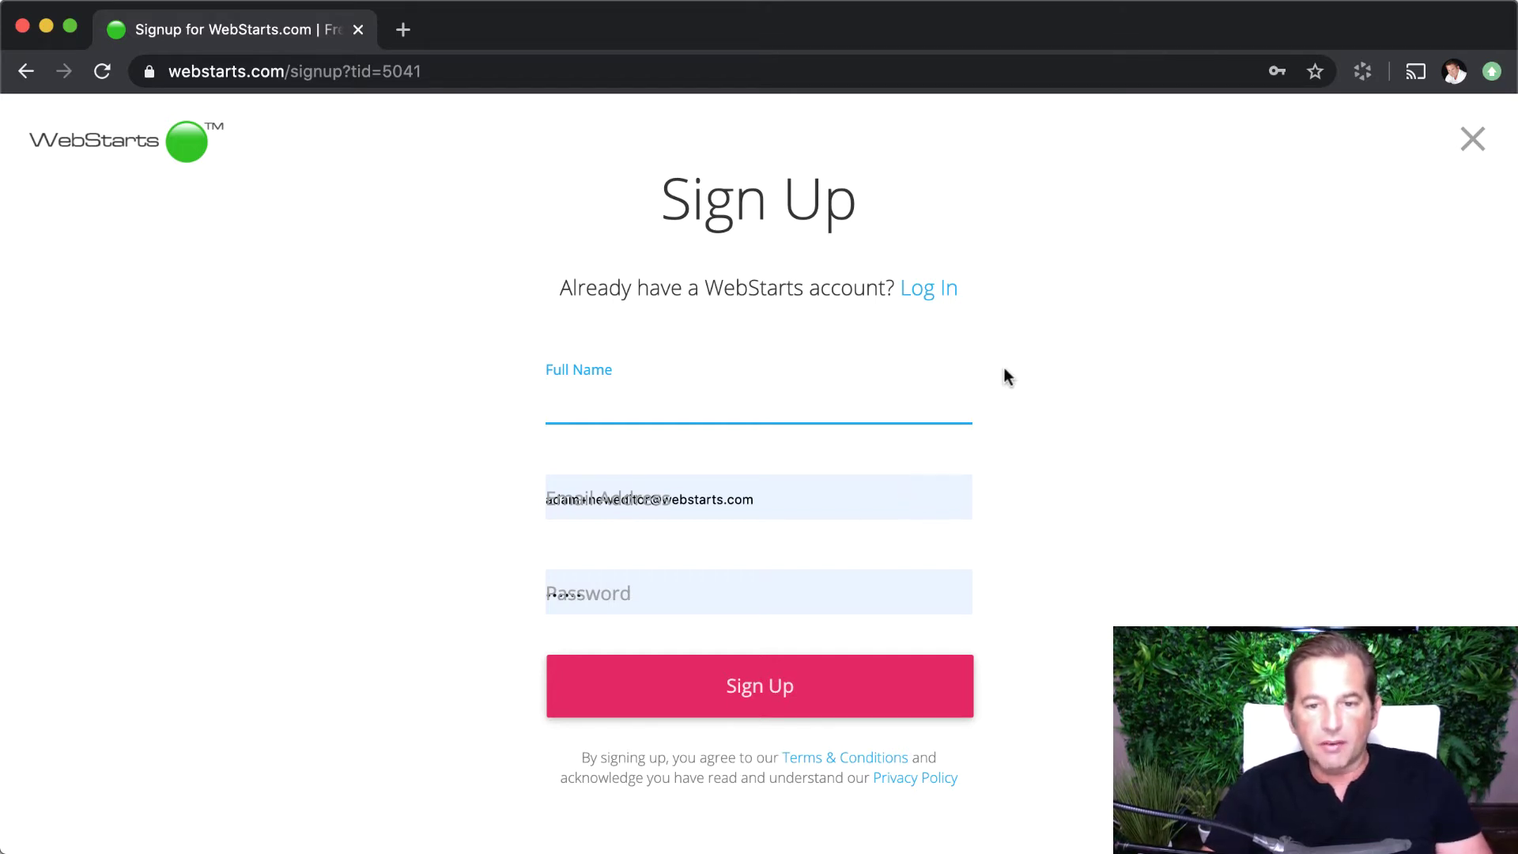
Log in to the existing account with the saved credentials and select the store-demo.webstarts.com website.
{"action": "left_click", "coordinate": [952, 292]}
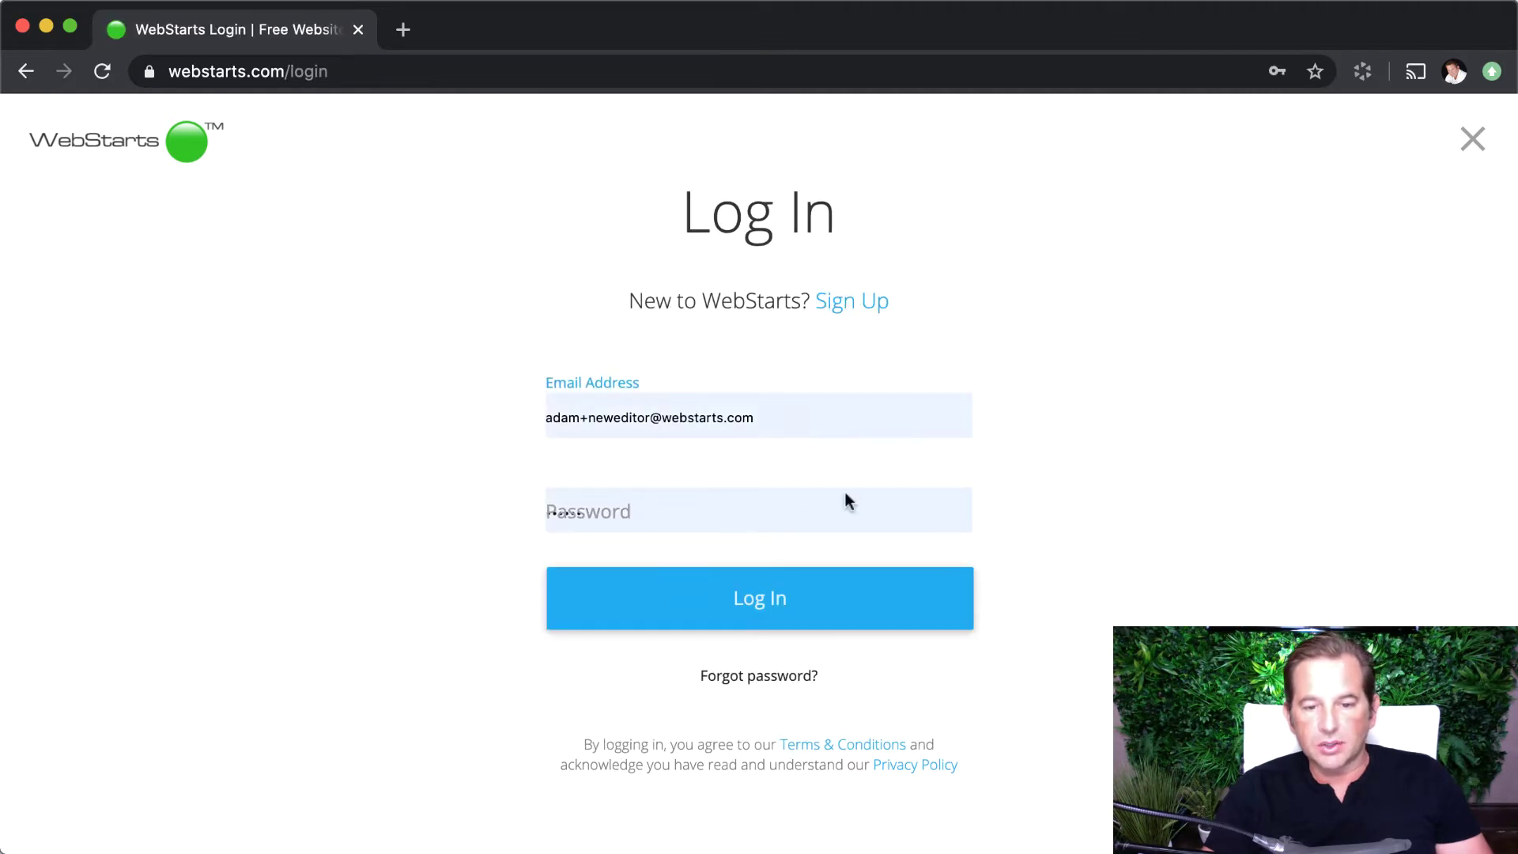
{"action": "left_click", "coordinate": [825, 591]}
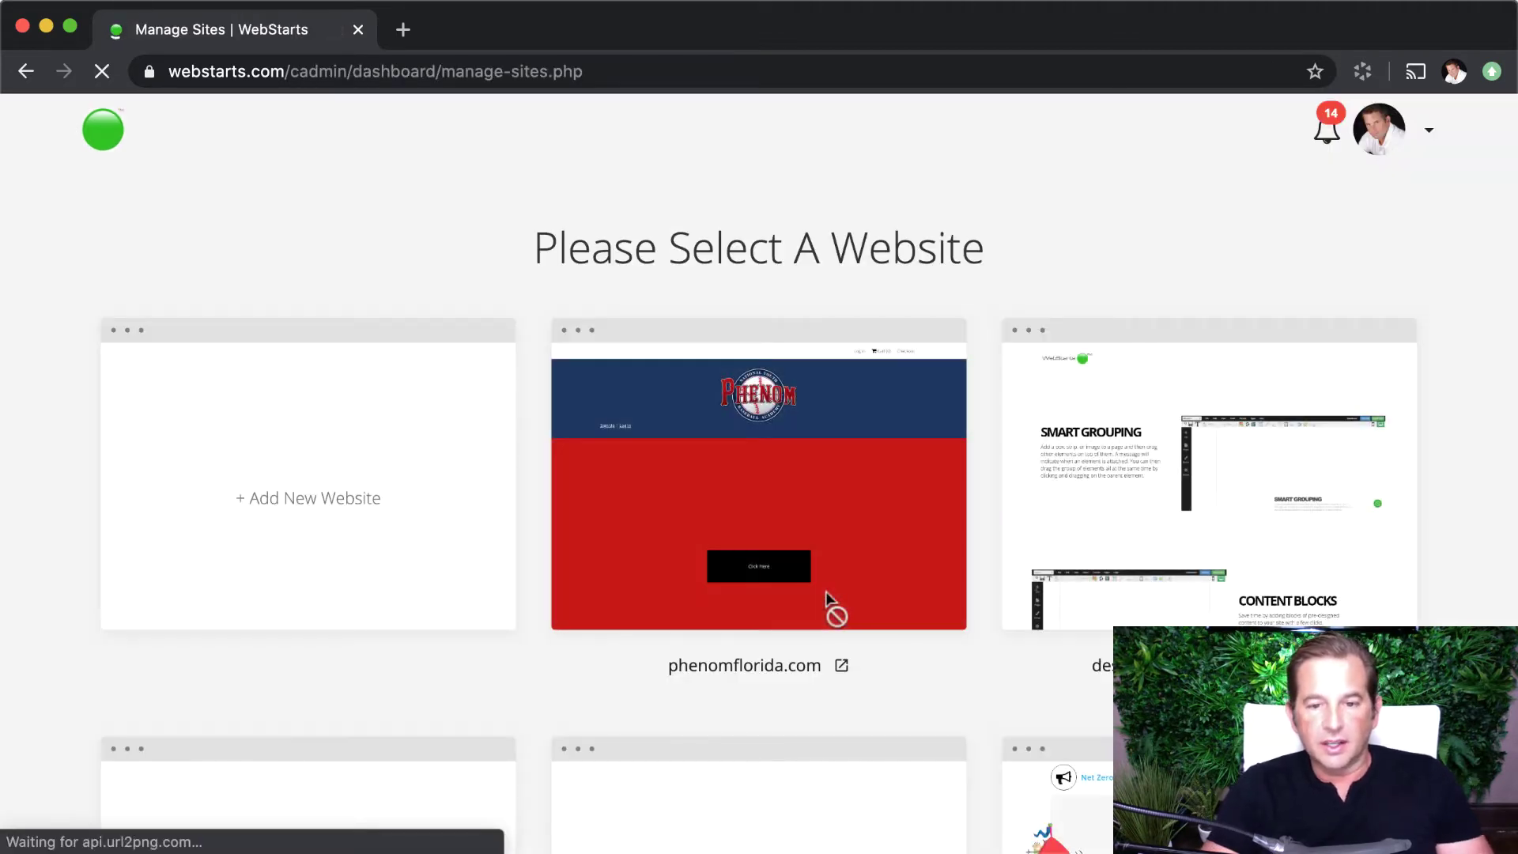
{"action": "scroll", "coordinate": [831, 601], "scroll_direction": "down", "scroll_amount": 10}
{"action": "scroll", "coordinate": [830, 599], "scroll_direction": "down", "scroll_amount": 7}
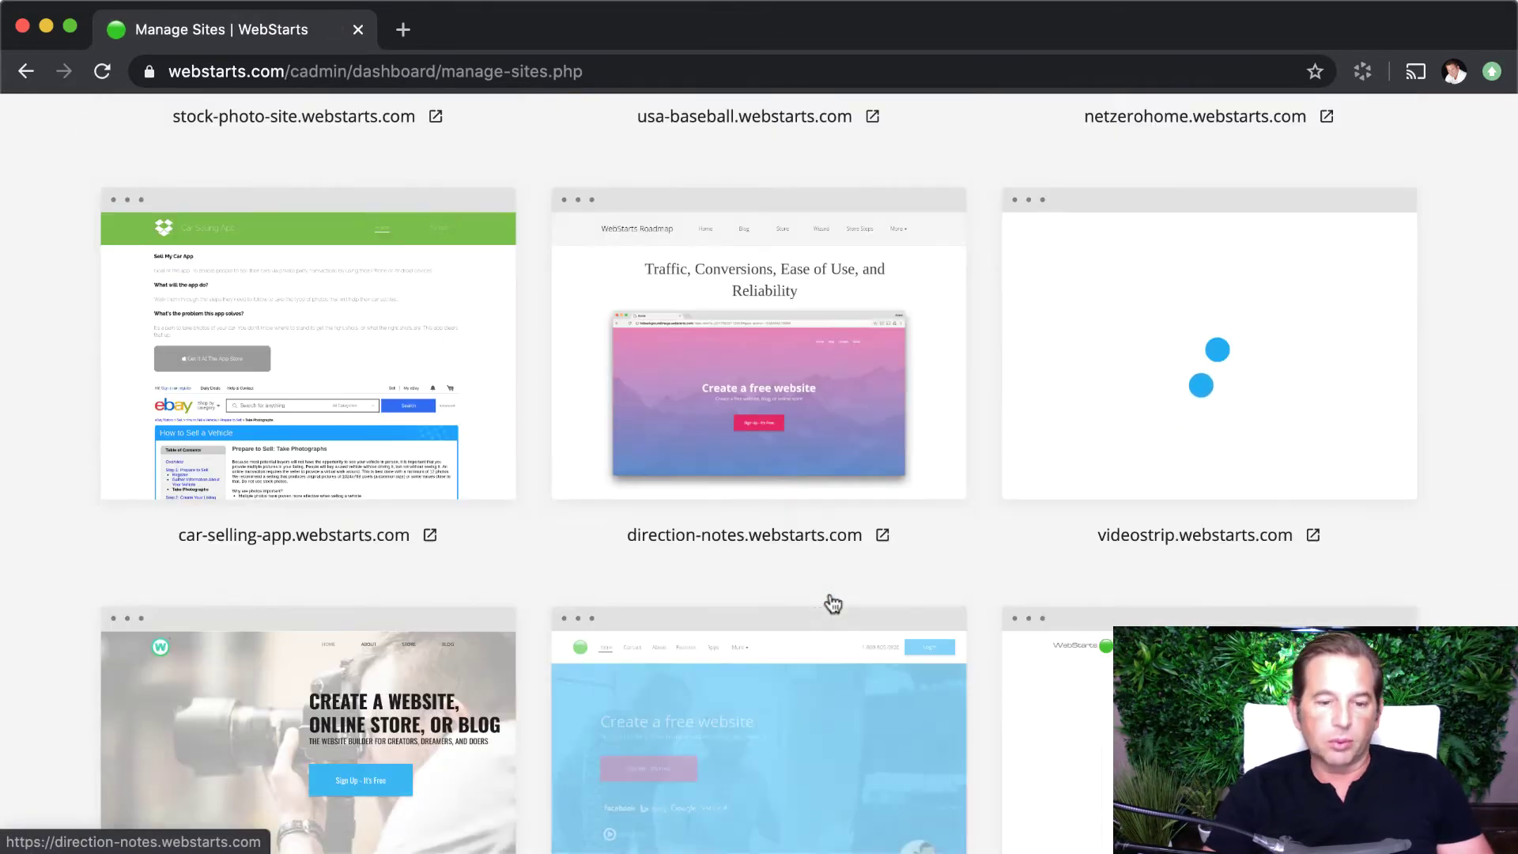
{"action": "scroll", "coordinate": [822, 593], "scroll_direction": "down", "scroll_amount": 2}
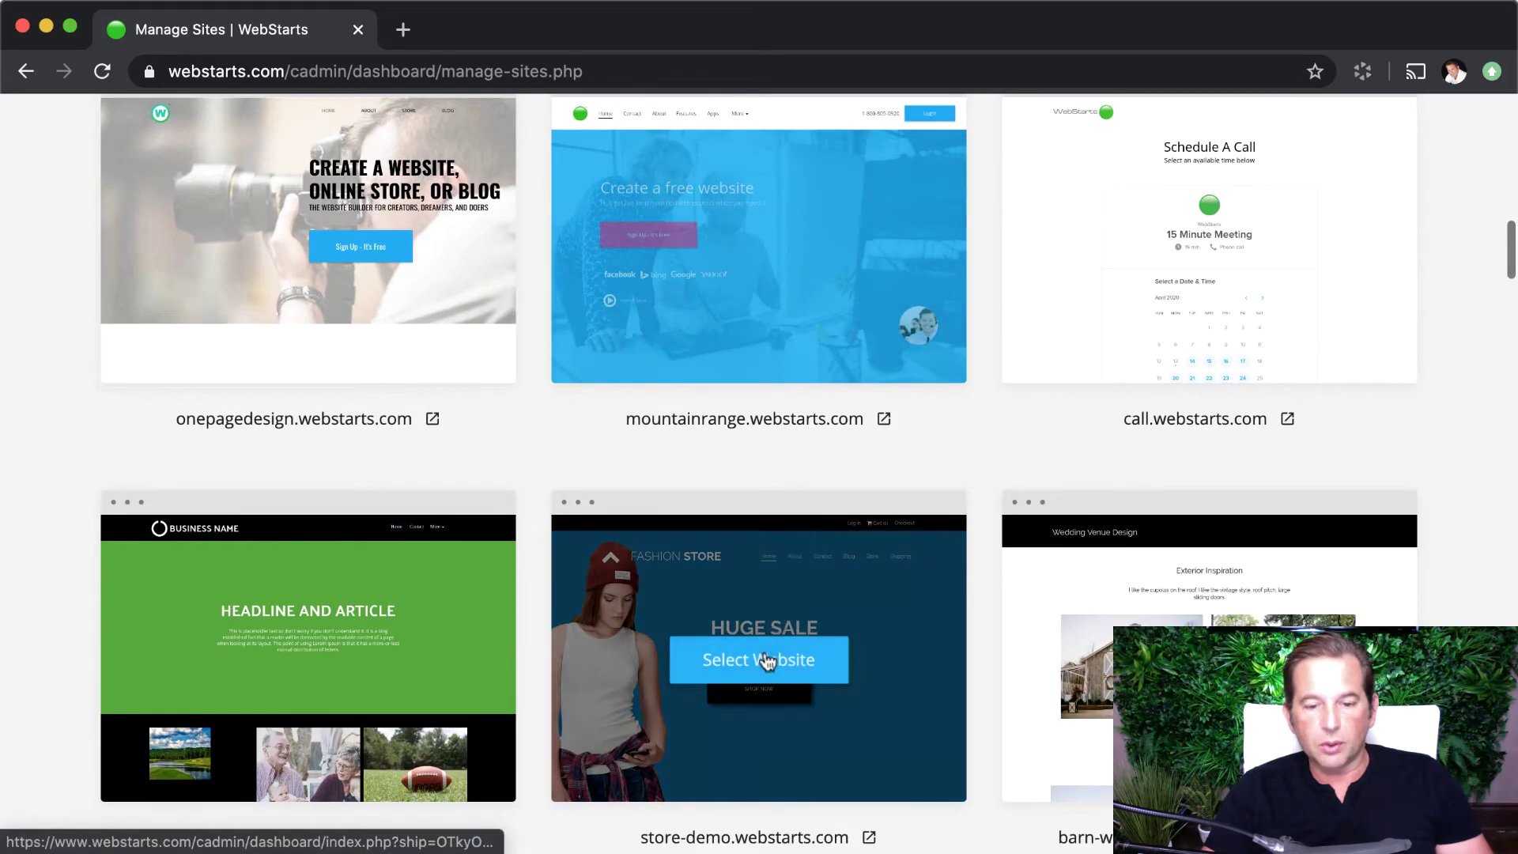
{"action": "left_click", "coordinate": [770, 656]}
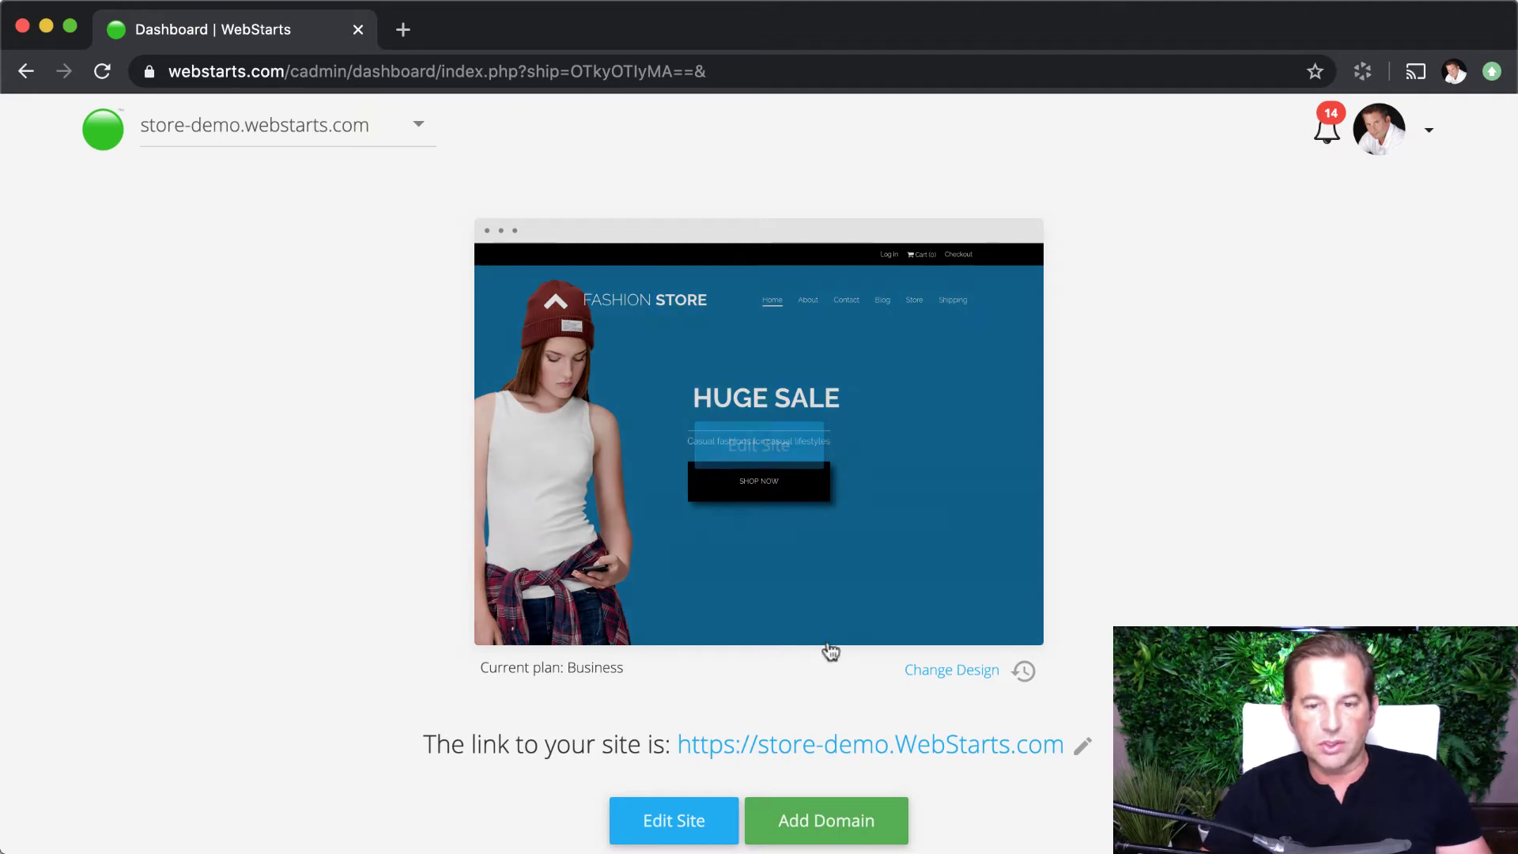
Open the site's store management from the dashboard and start adding a new product.
{"action": "scroll", "coordinate": [1027, 628], "scroll_direction": "down", "scroll_amount": 8}
{"action": "scroll", "coordinate": [1029, 629], "scroll_direction": "down", "scroll_amount": 1}
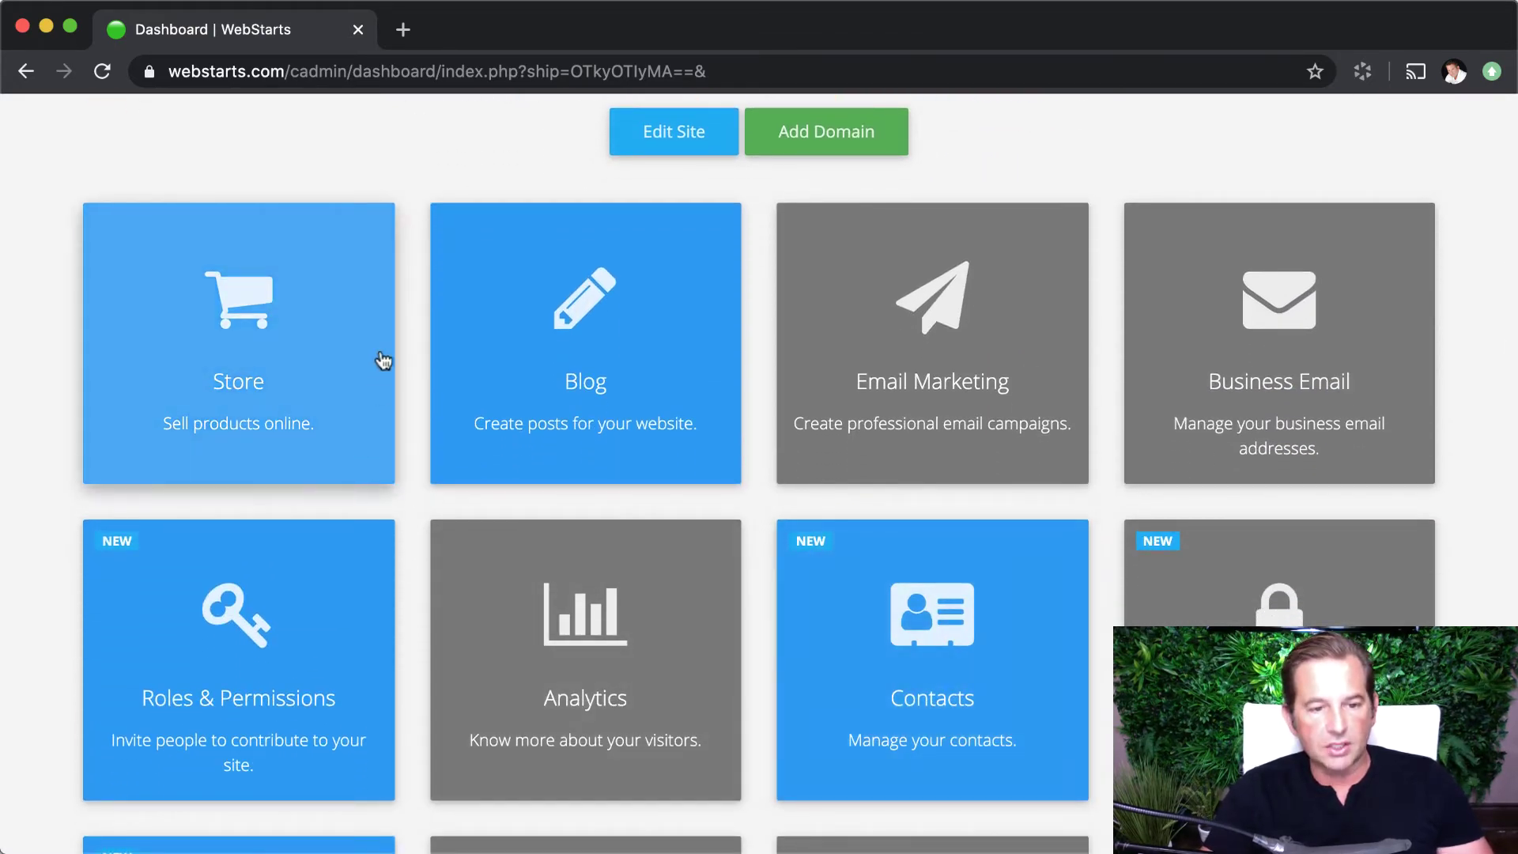
{"action": "left_click", "coordinate": [308, 349]}
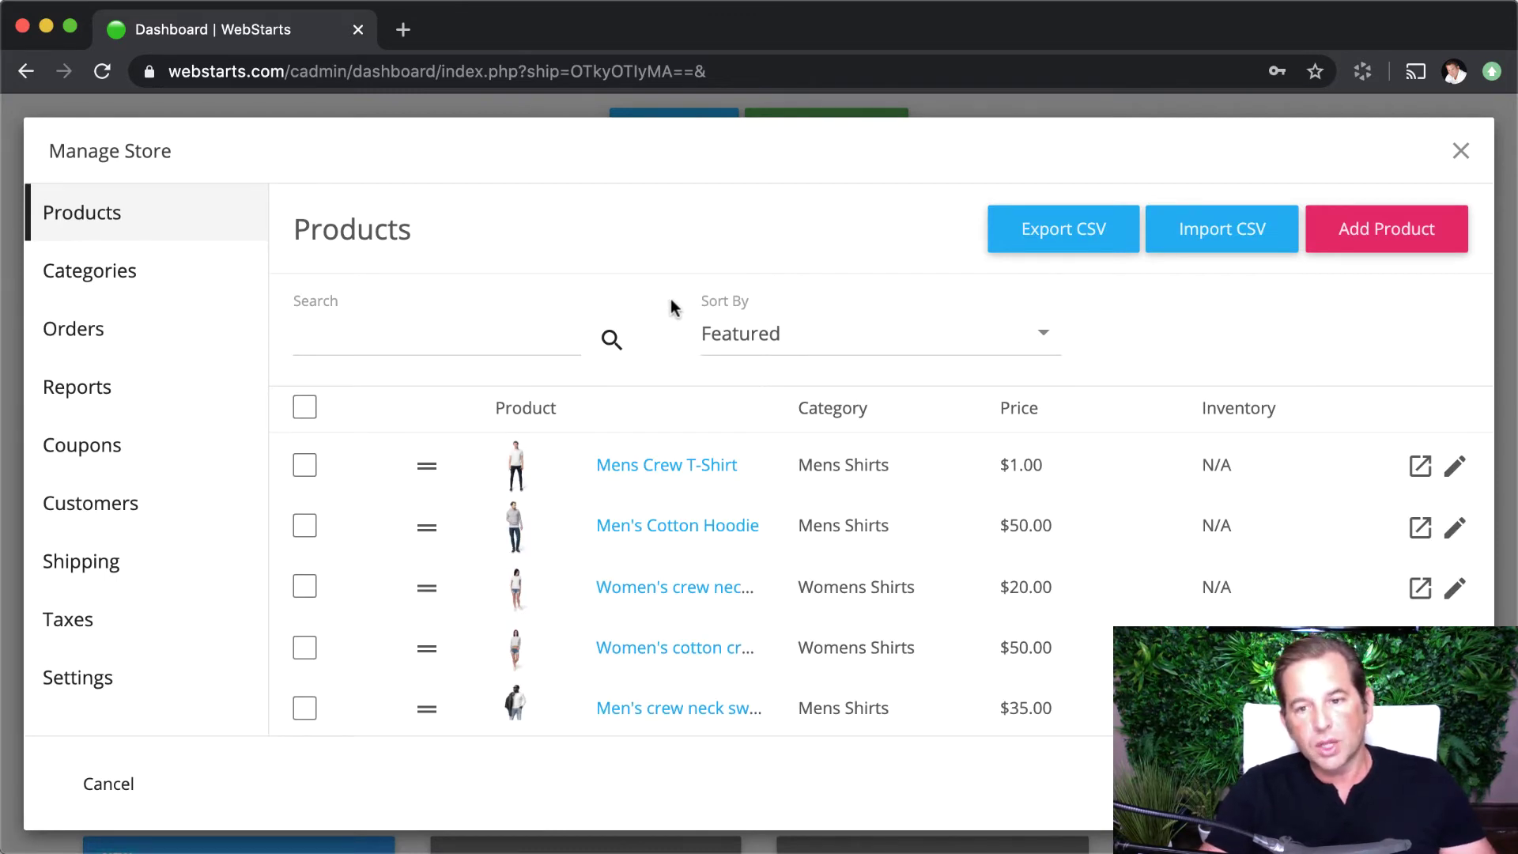
{"action": "left_click", "coordinate": [1407, 246]}
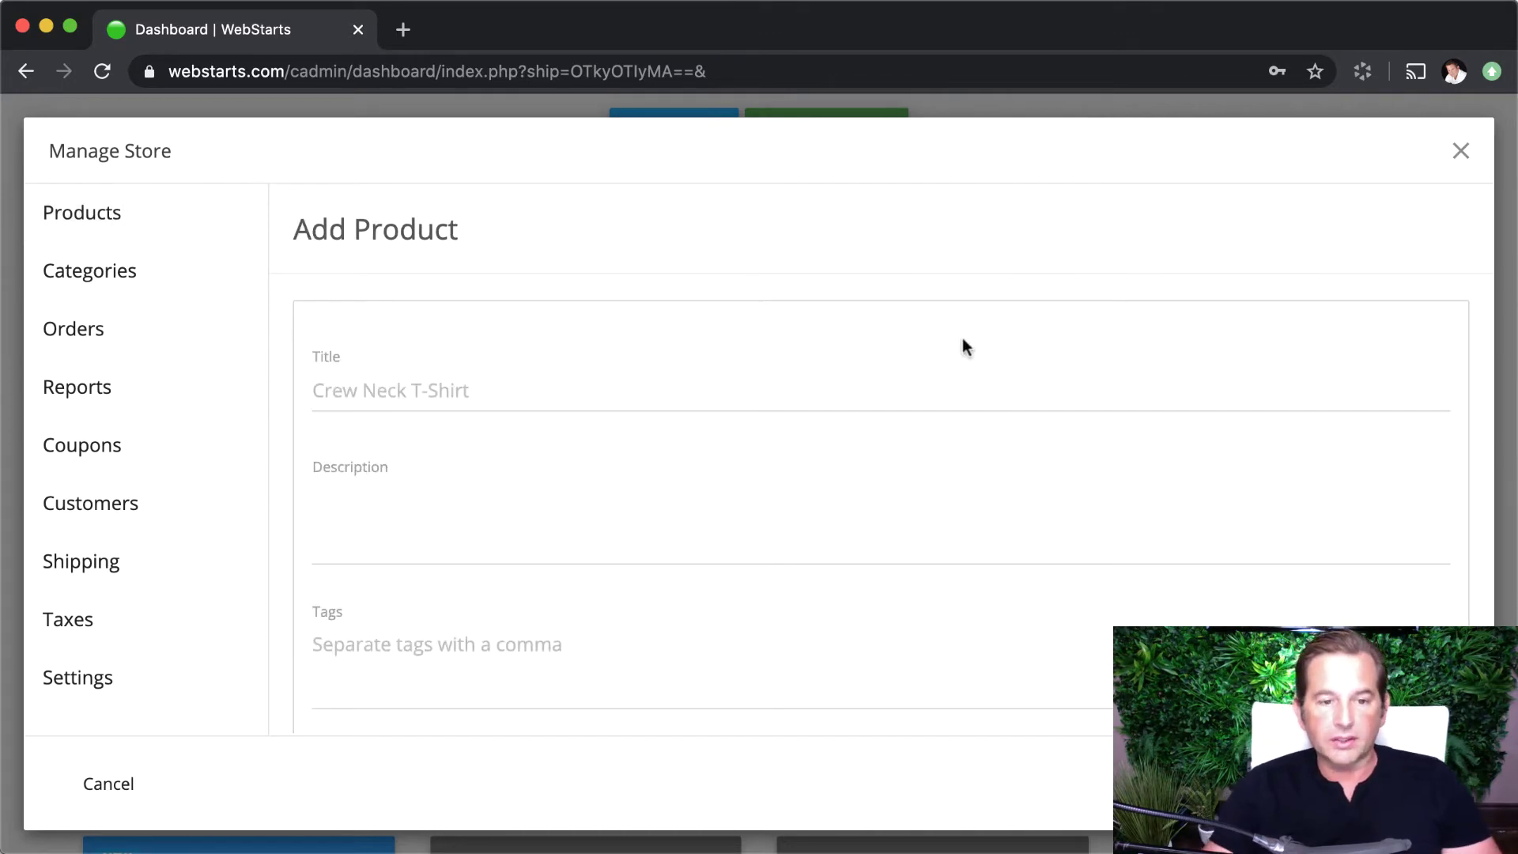
Enter "Crew Neck T-Shirt" as the new product's title.
{"action": "left_click", "coordinate": [649, 374]}
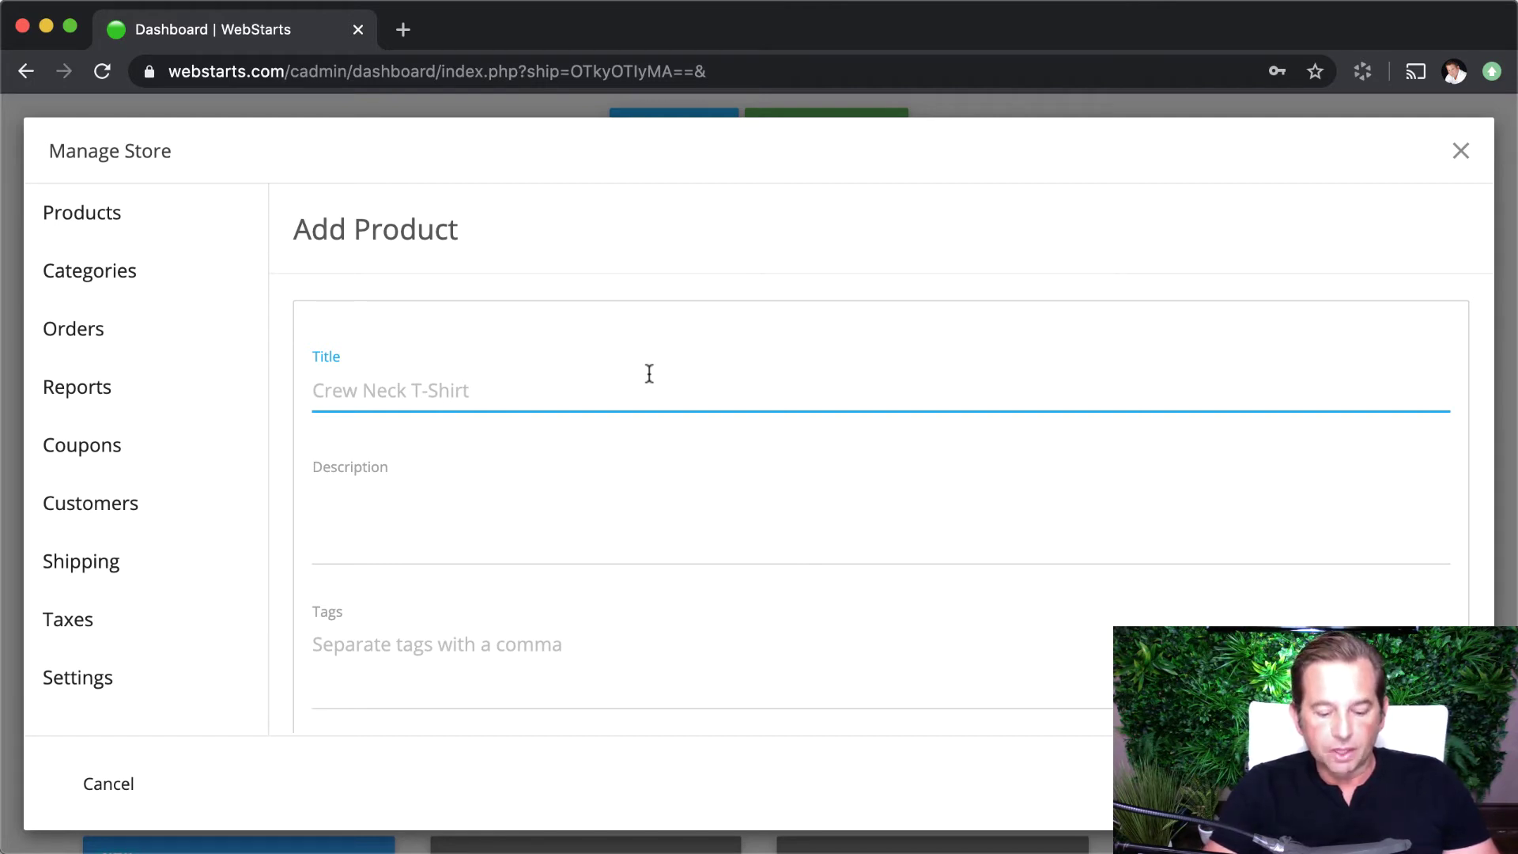
{"action": "type", "text": "Crew"}
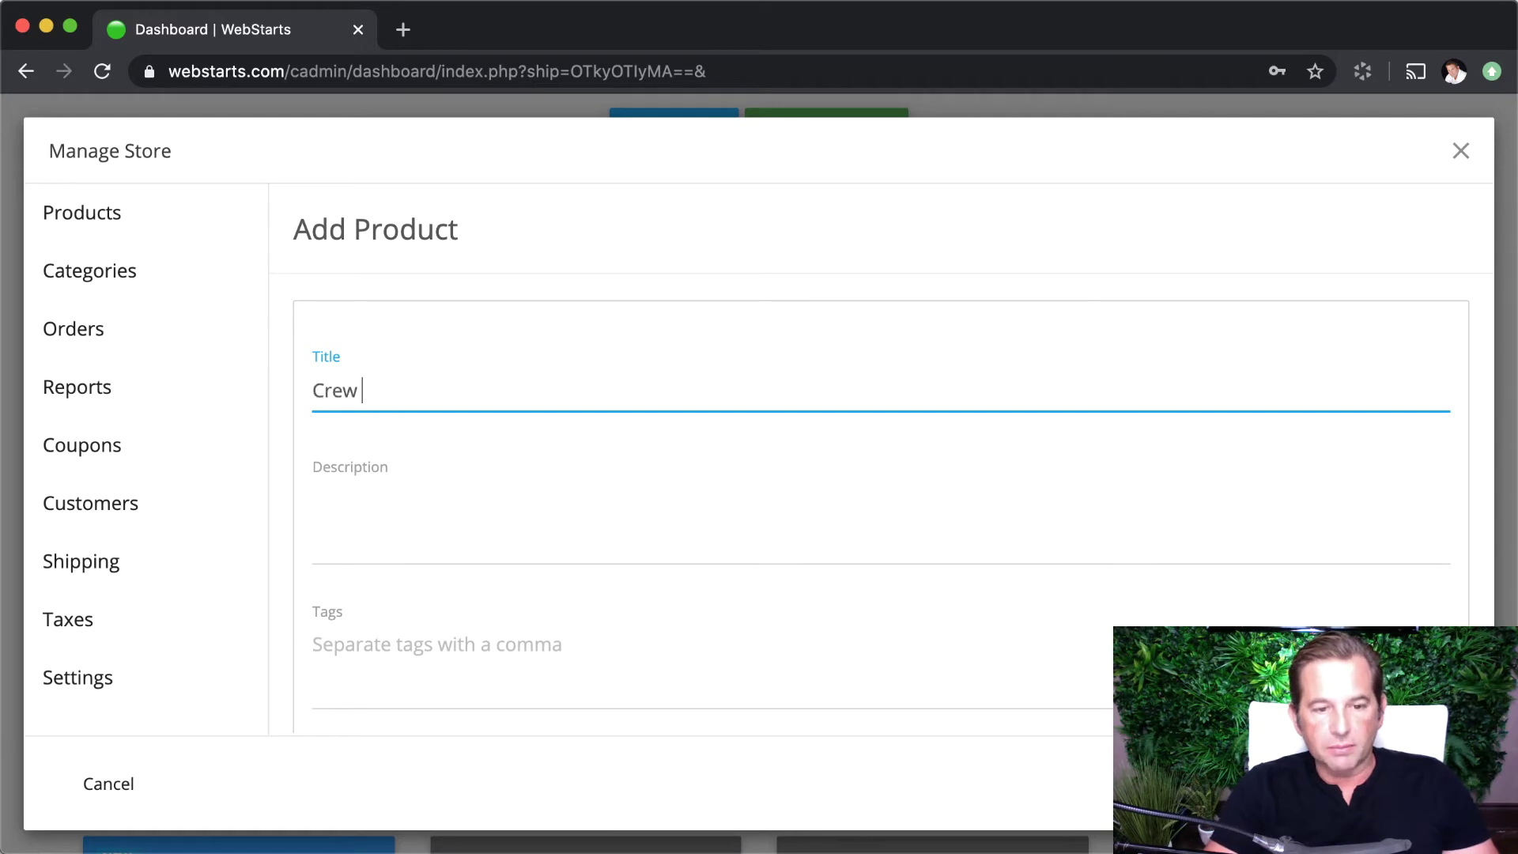
{"action": "type", "text": " Neck T-"}
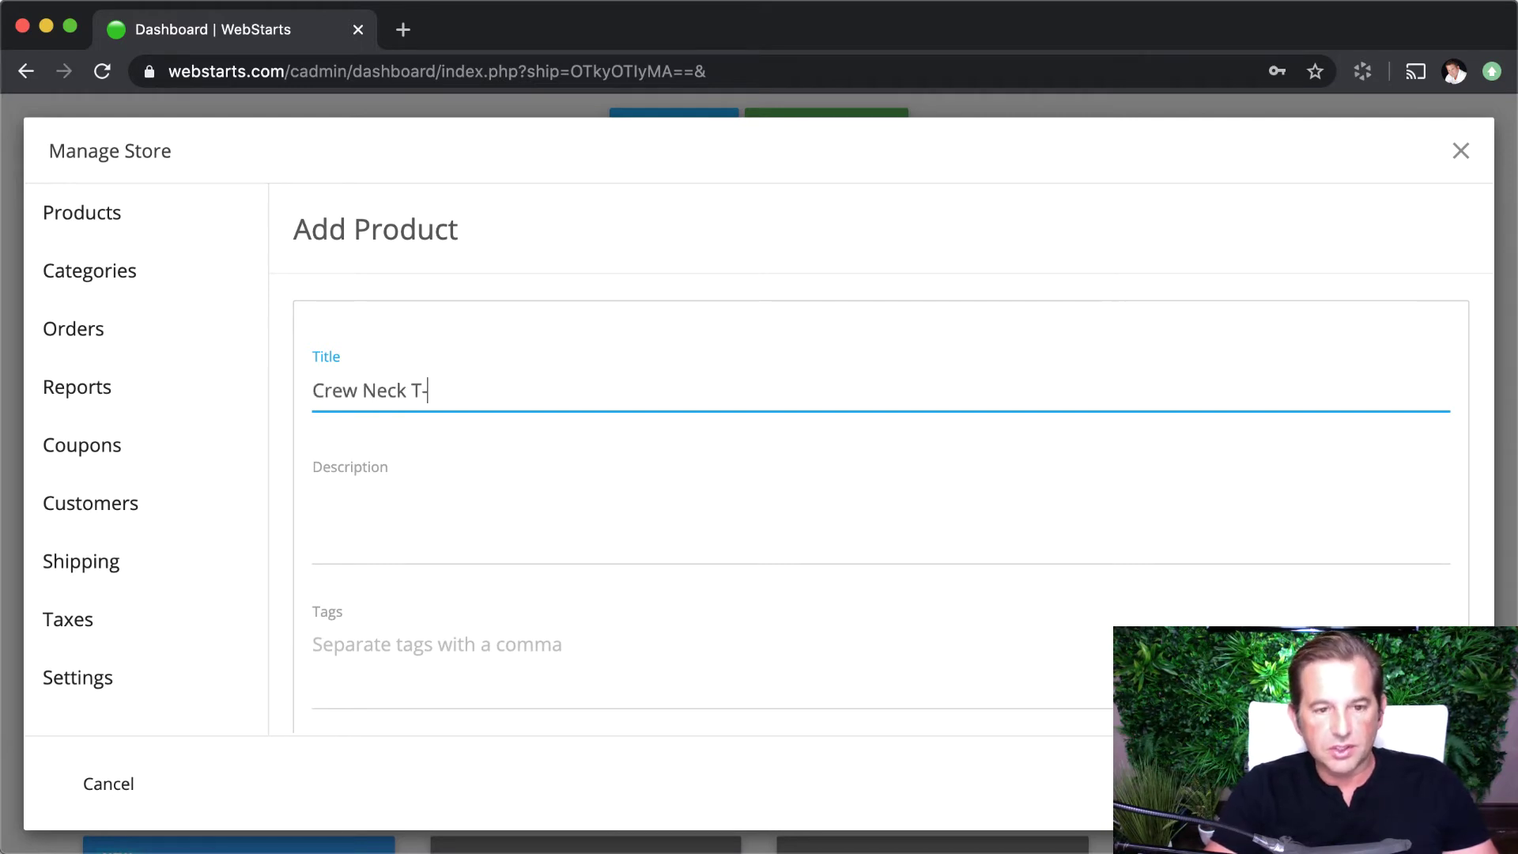
{"action": "type", "text": "Shirt"}
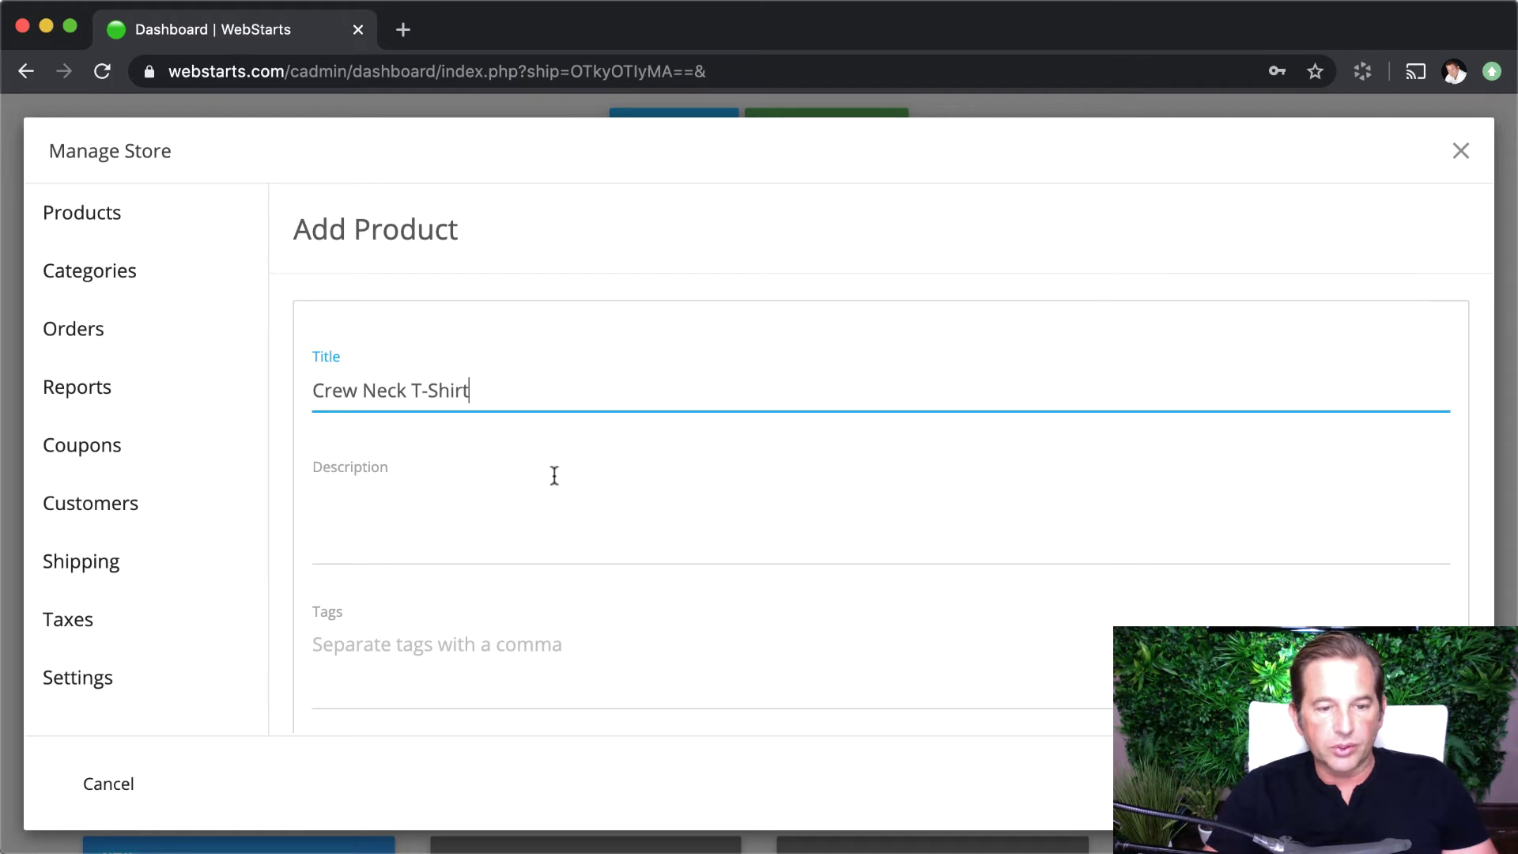
Enter "Crew neck t-shirt. 100% cotton." as the product description.
{"action": "left_click", "coordinate": [617, 480]}
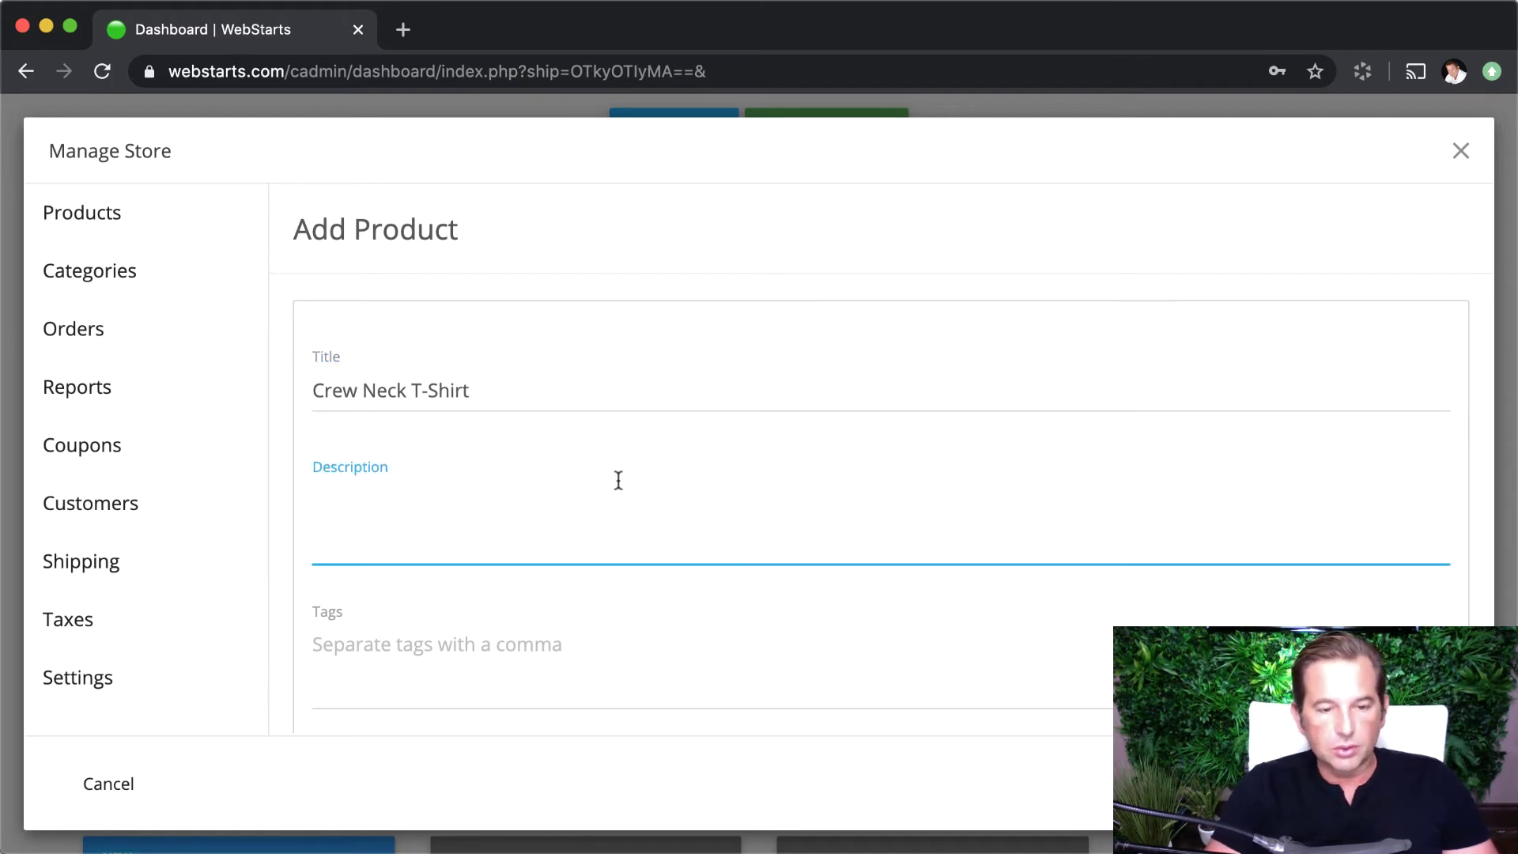
{"action": "type", "text": "Crew ne"}
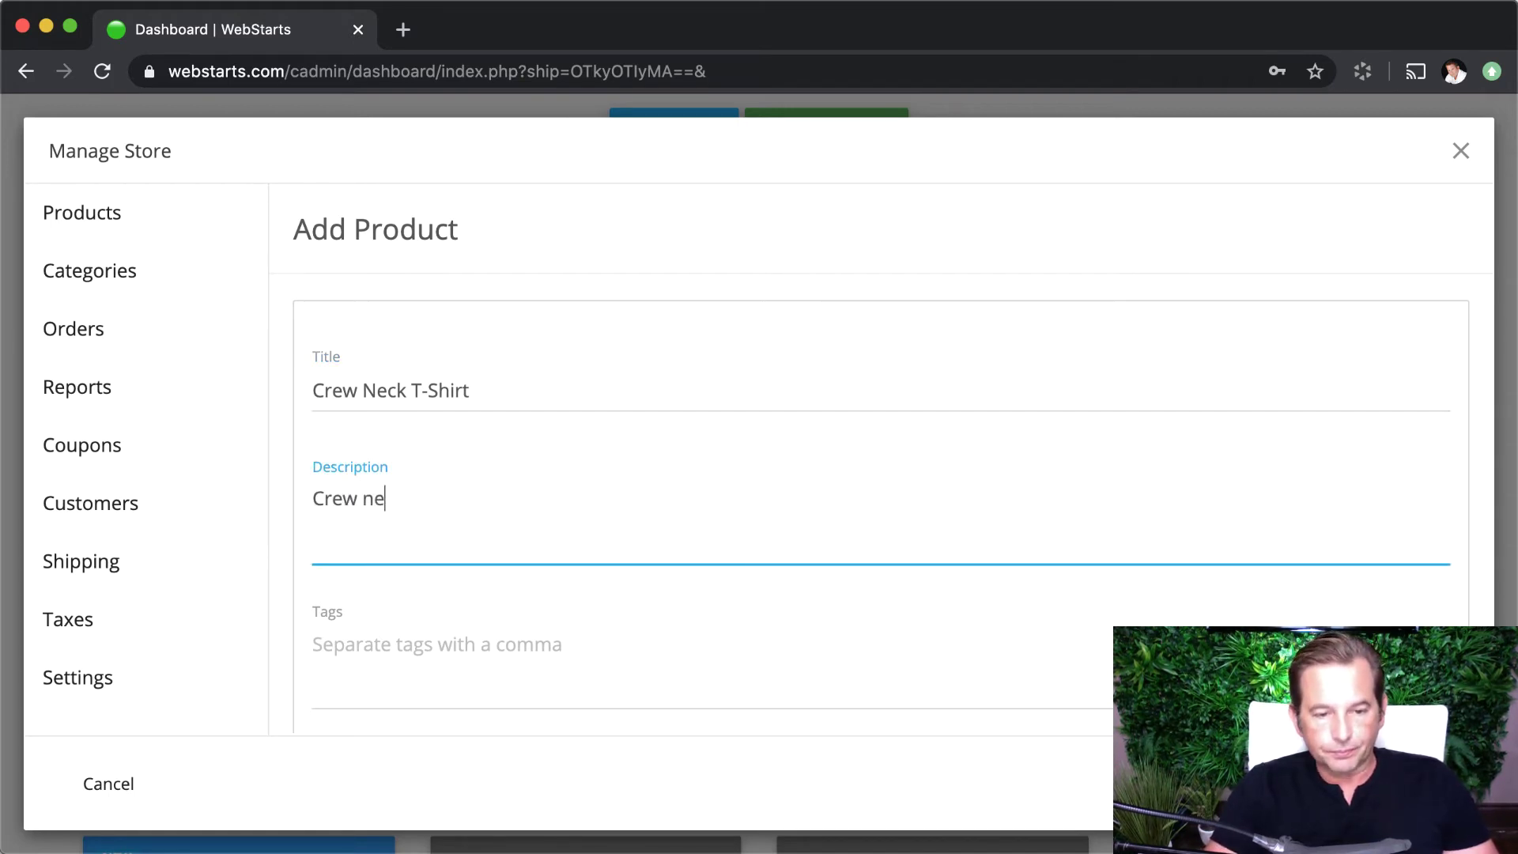
{"action": "type", "text": "ck t"}
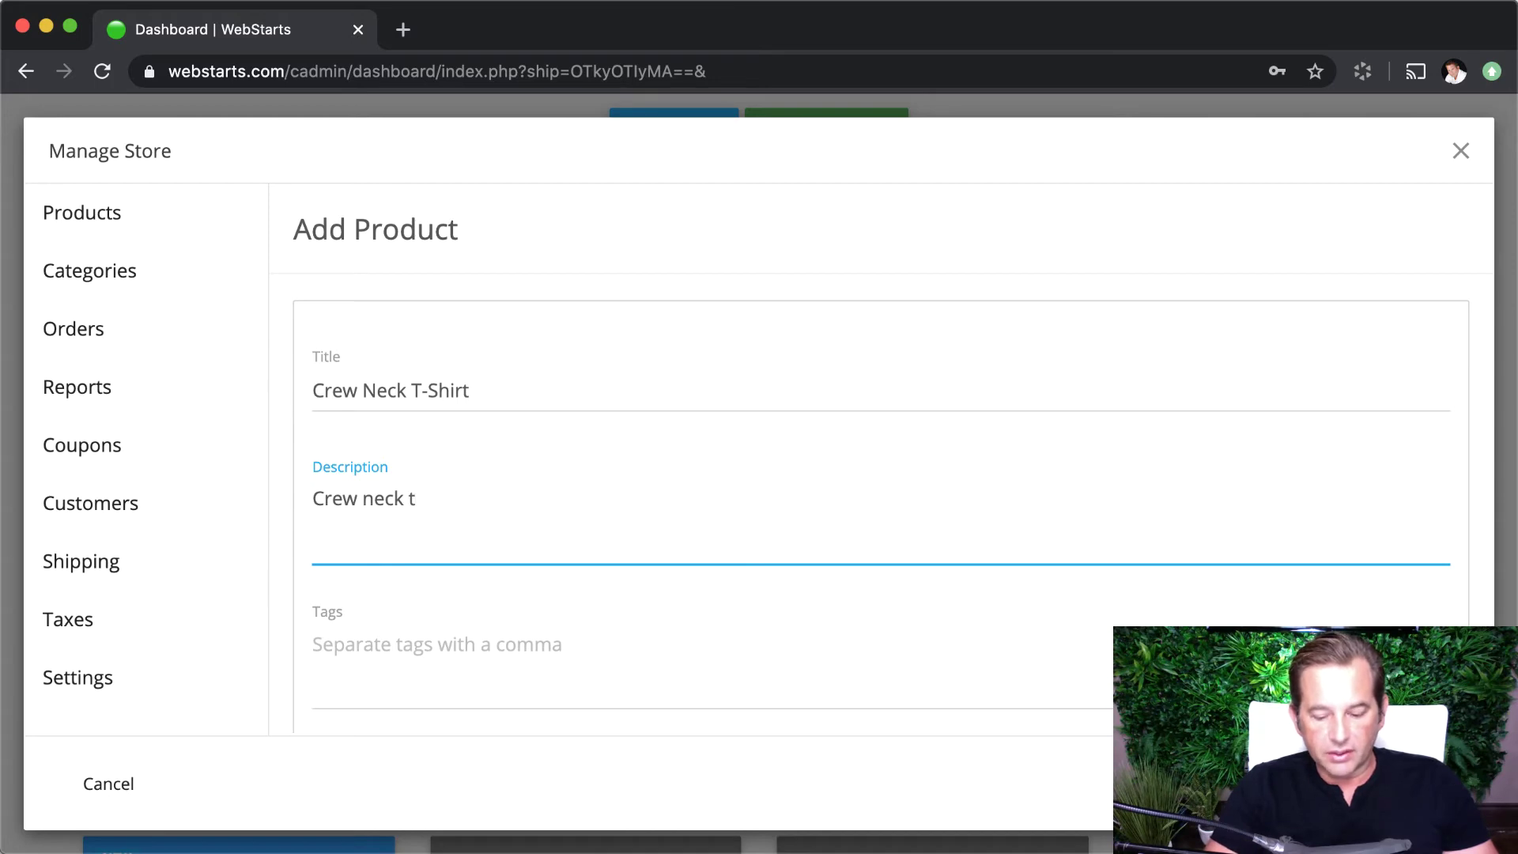
{"action": "type", "text": "-shirt. "}
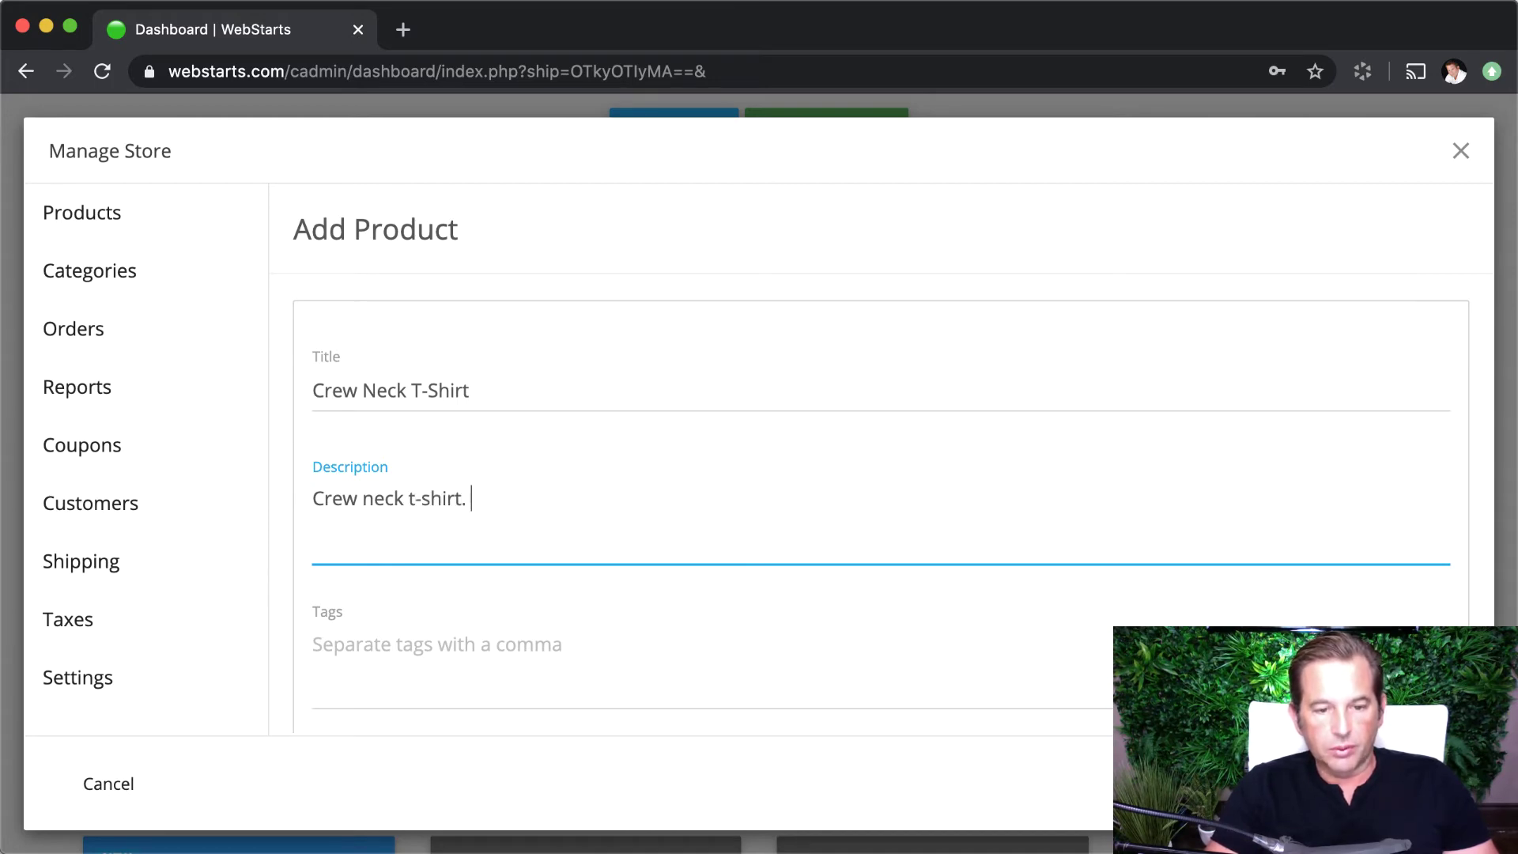
{"action": "type", "text": "100%"}
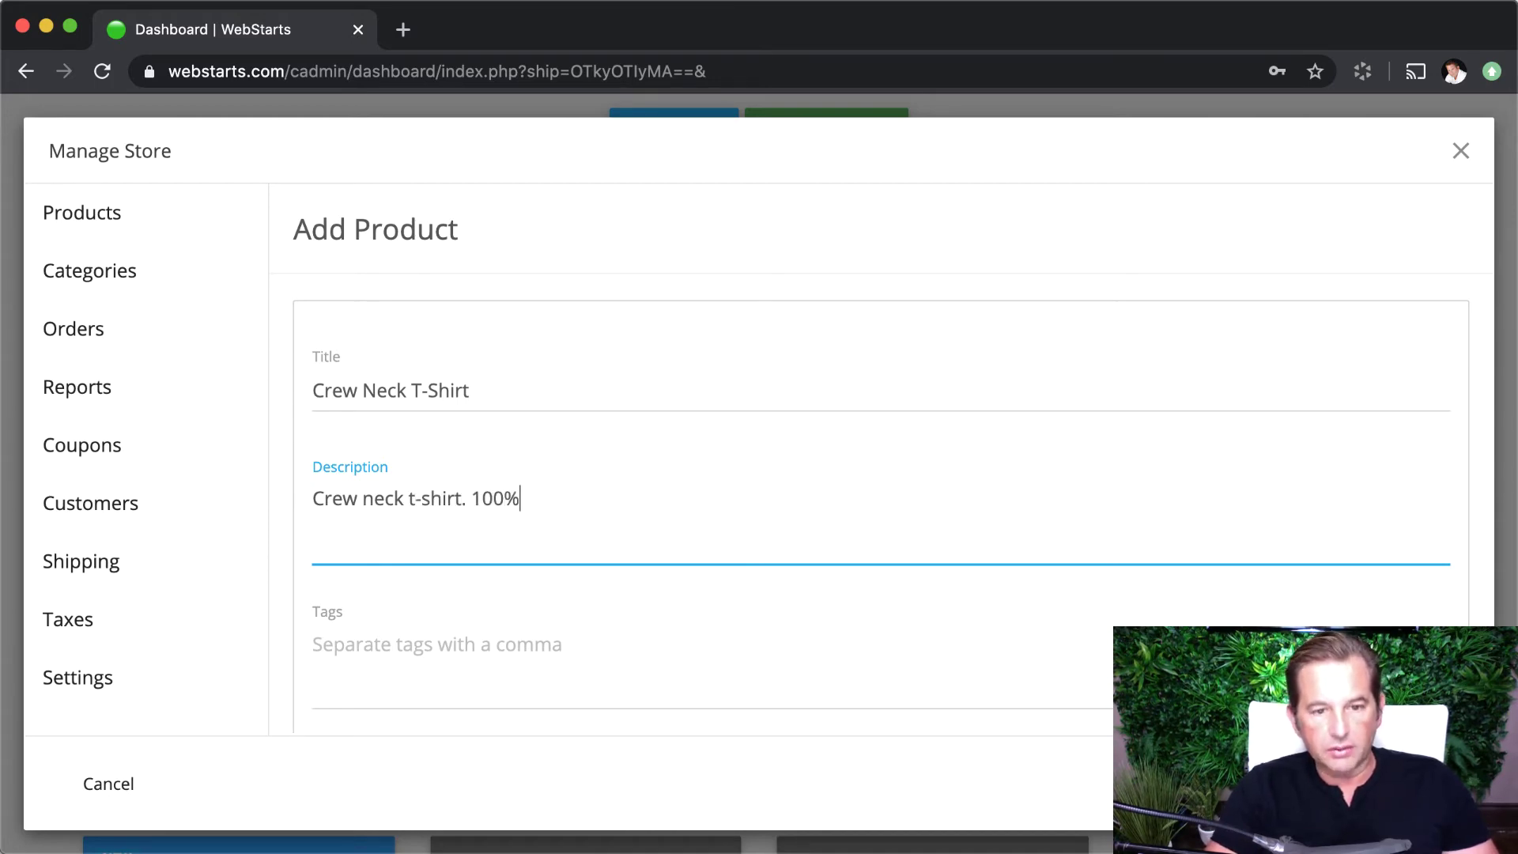
{"action": "type", "text": " cotyton"}
{"action": "key", "text": "BackSpace"}
{"action": "key", "text": "BackSpace"}
{"action": "key", "text": "BackSpace"}
{"action": "key", "text": "BackSpace"}
{"action": "type", "text": "t"}
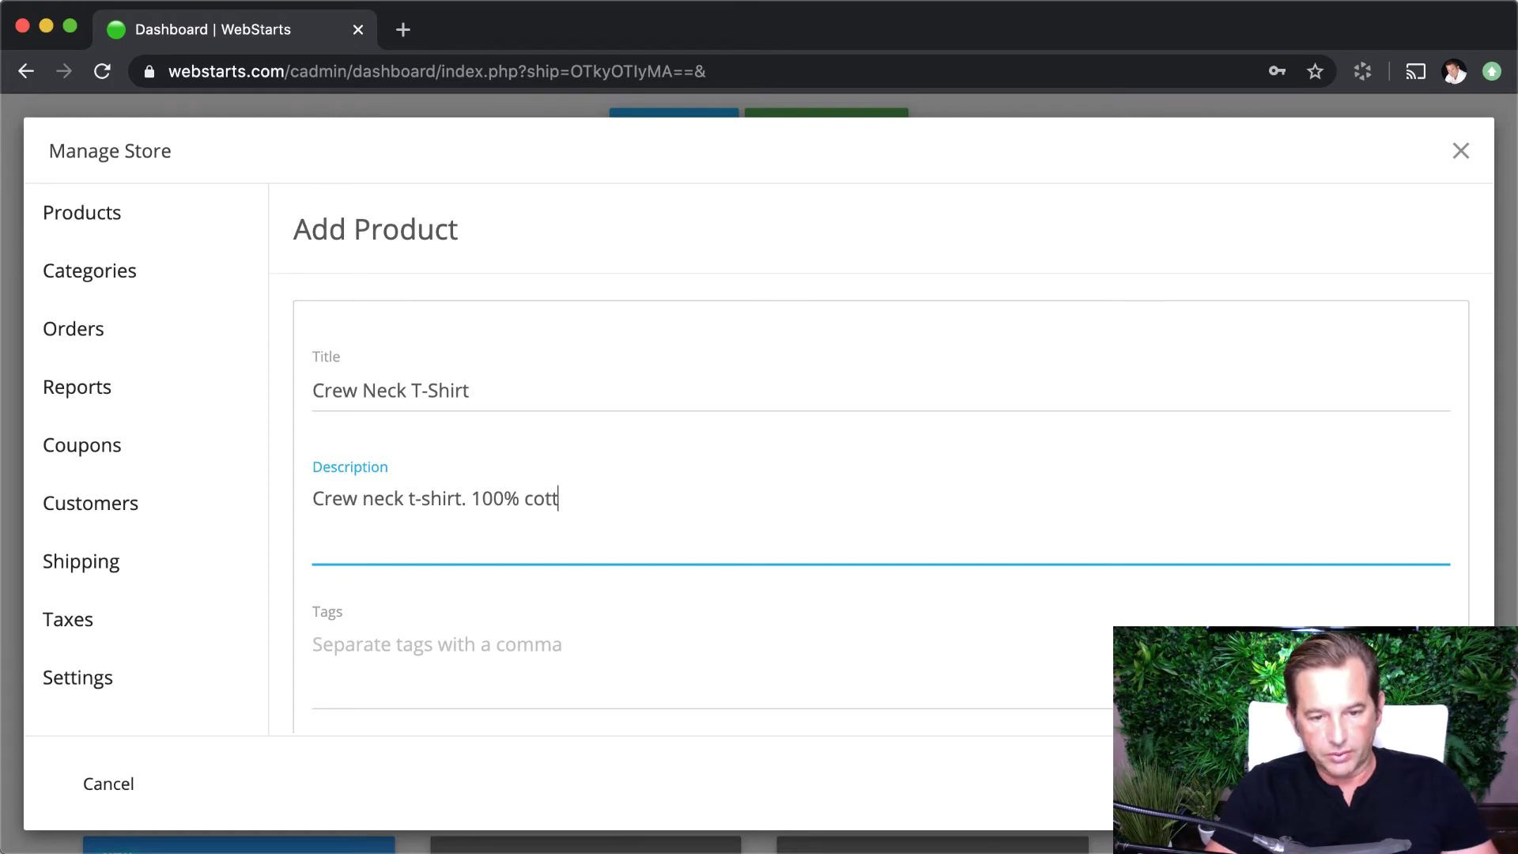
{"action": "type", "text": "on."}
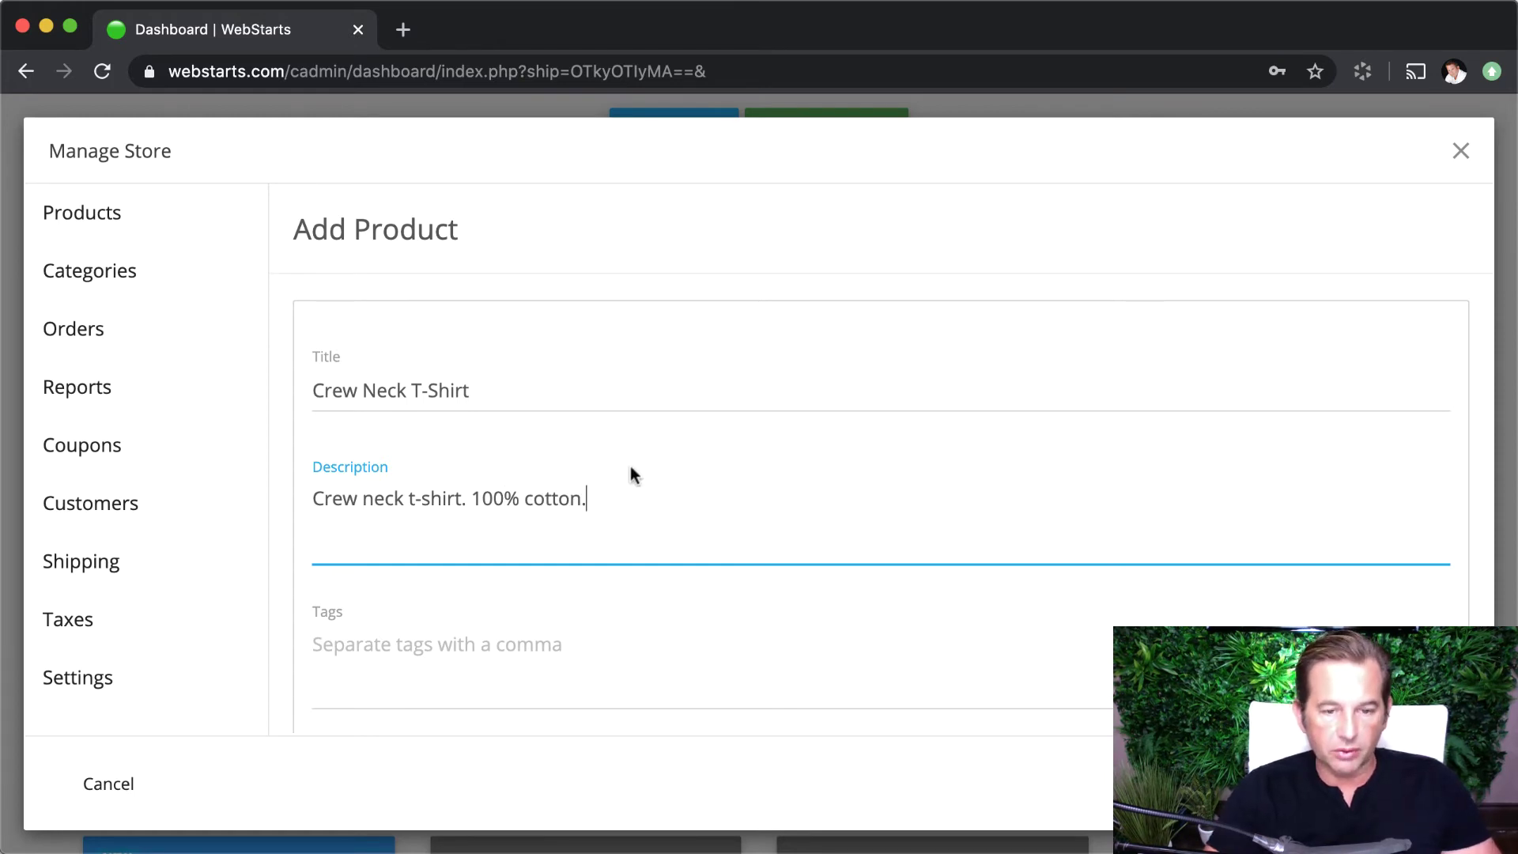
Add the tag "t-shirt" to the new product.
{"action": "scroll", "coordinate": [720, 539], "scroll_direction": "down", "scroll_amount": 2}
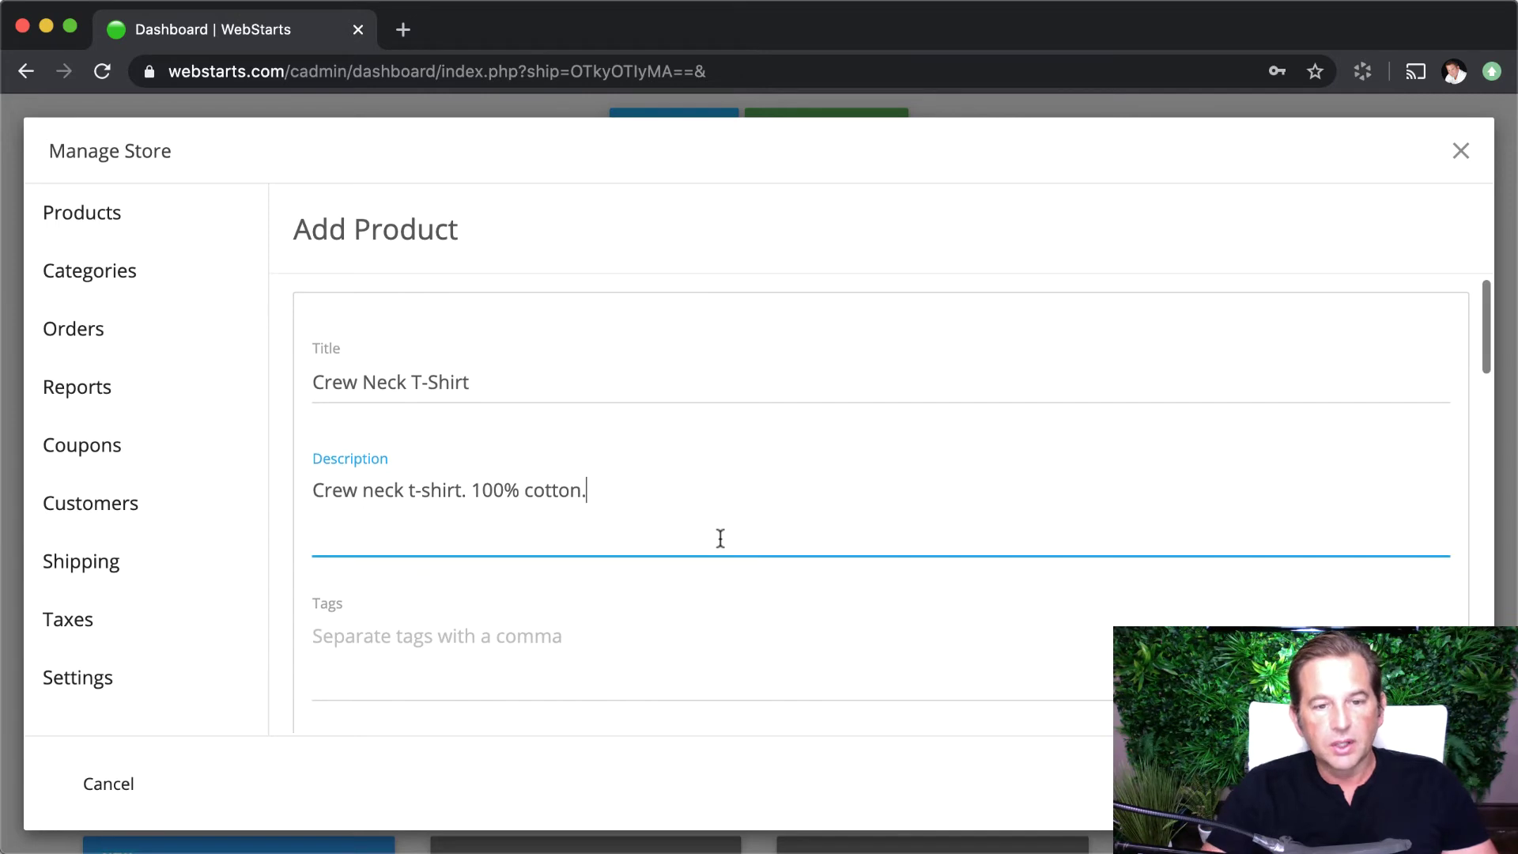
{"action": "scroll", "coordinate": [681, 590], "scroll_direction": "down", "scroll_amount": 2}
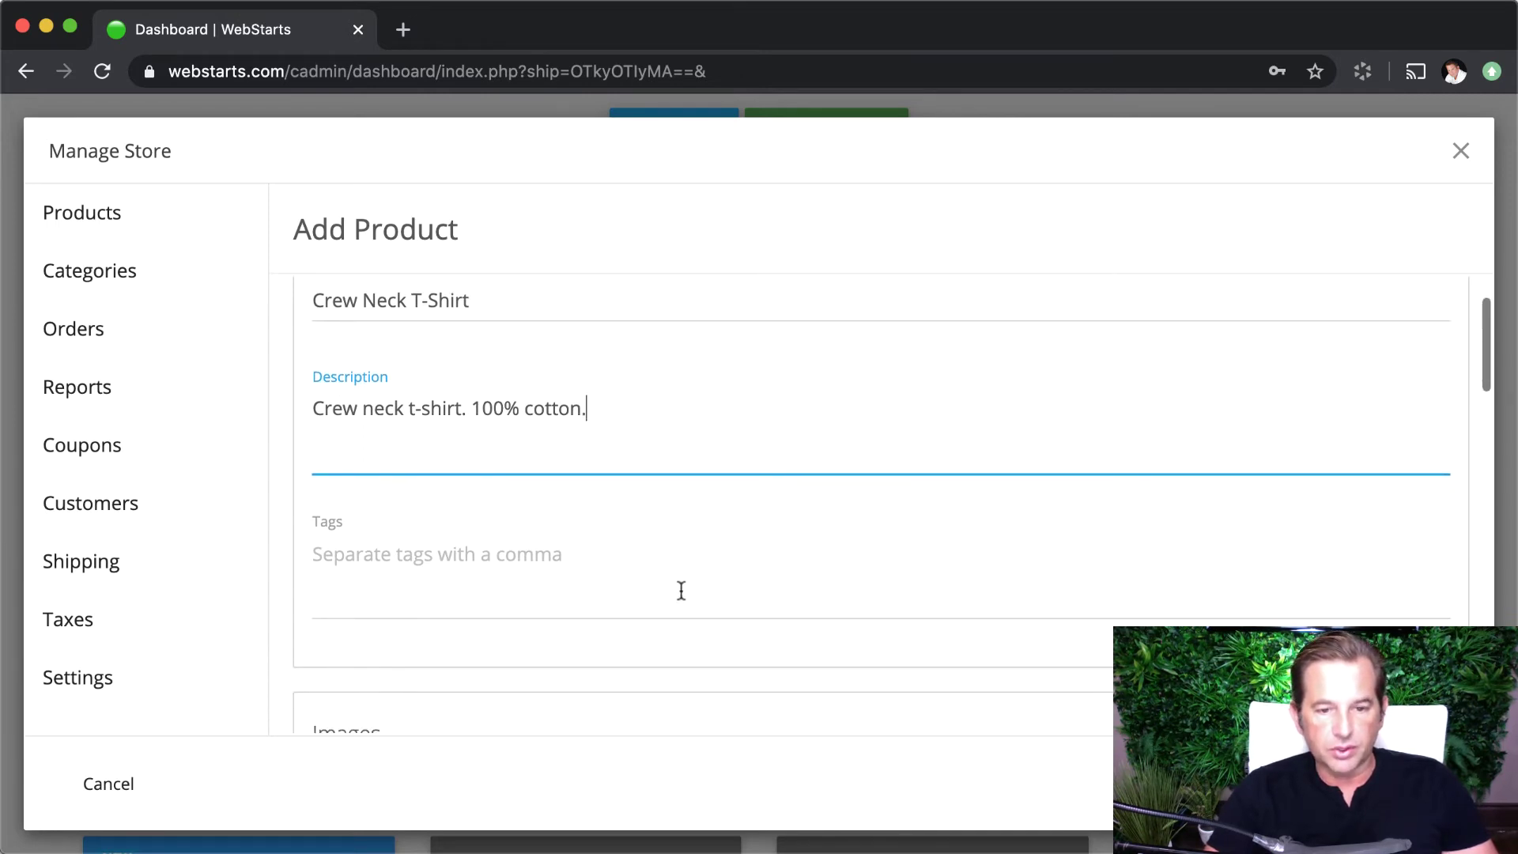
{"action": "left_click", "coordinate": [476, 589]}
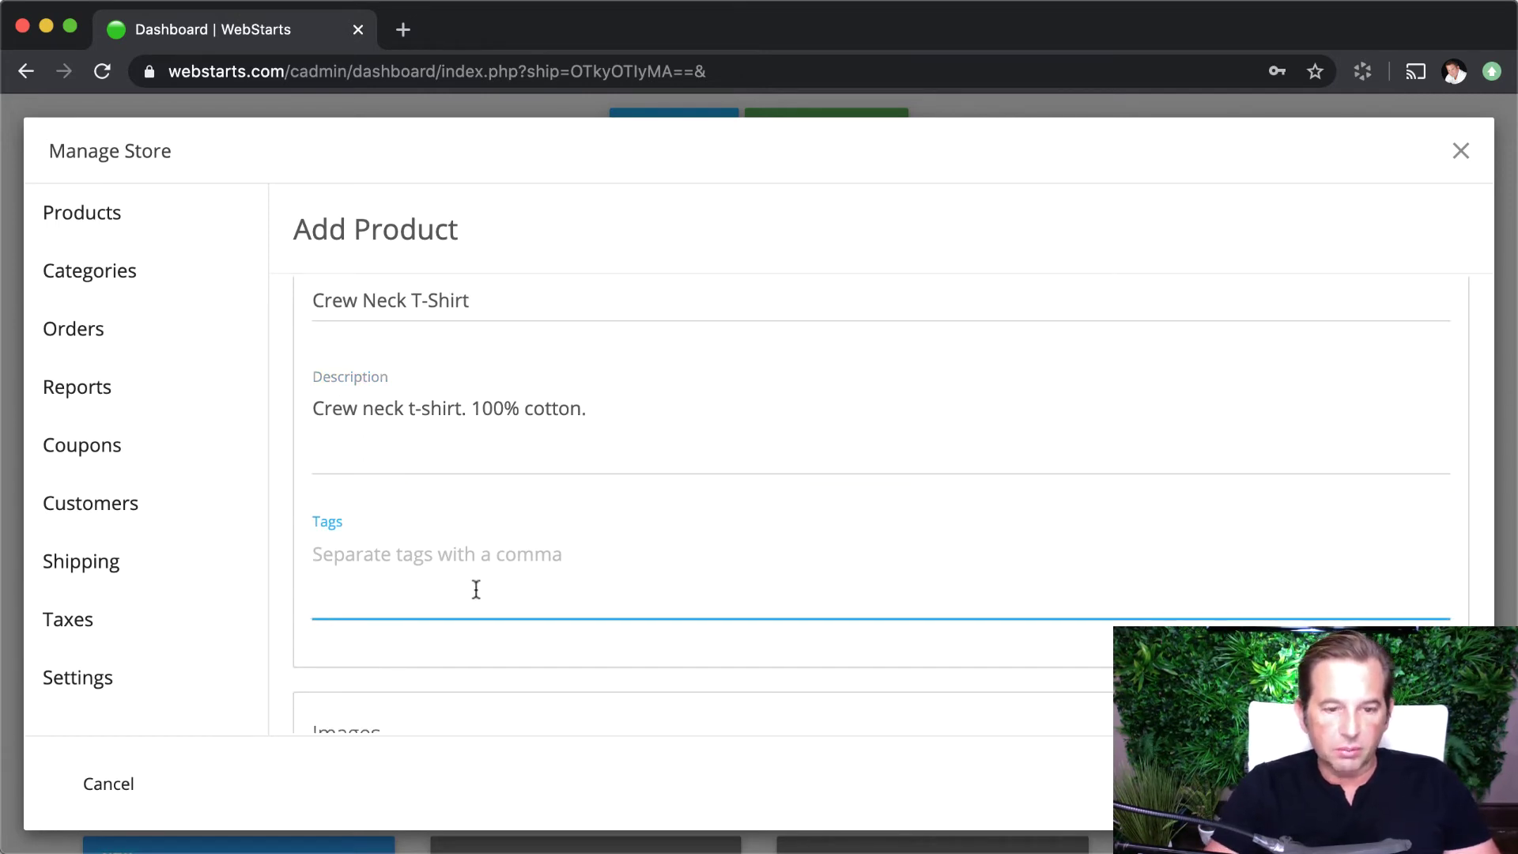
{"action": "type", "text": "t-shirt"}
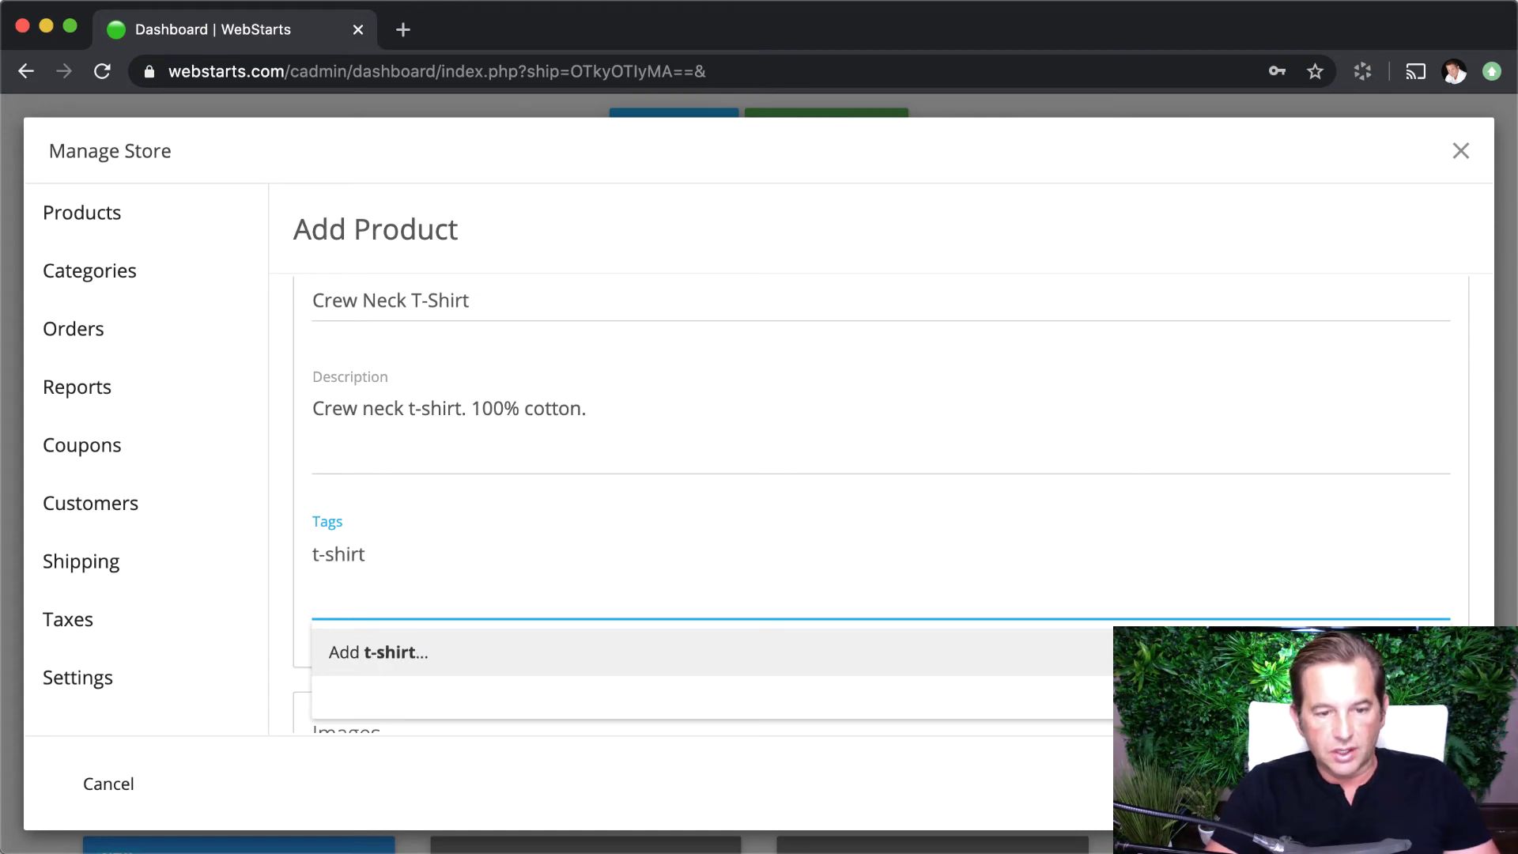
{"action": "key", "text": "Return"}
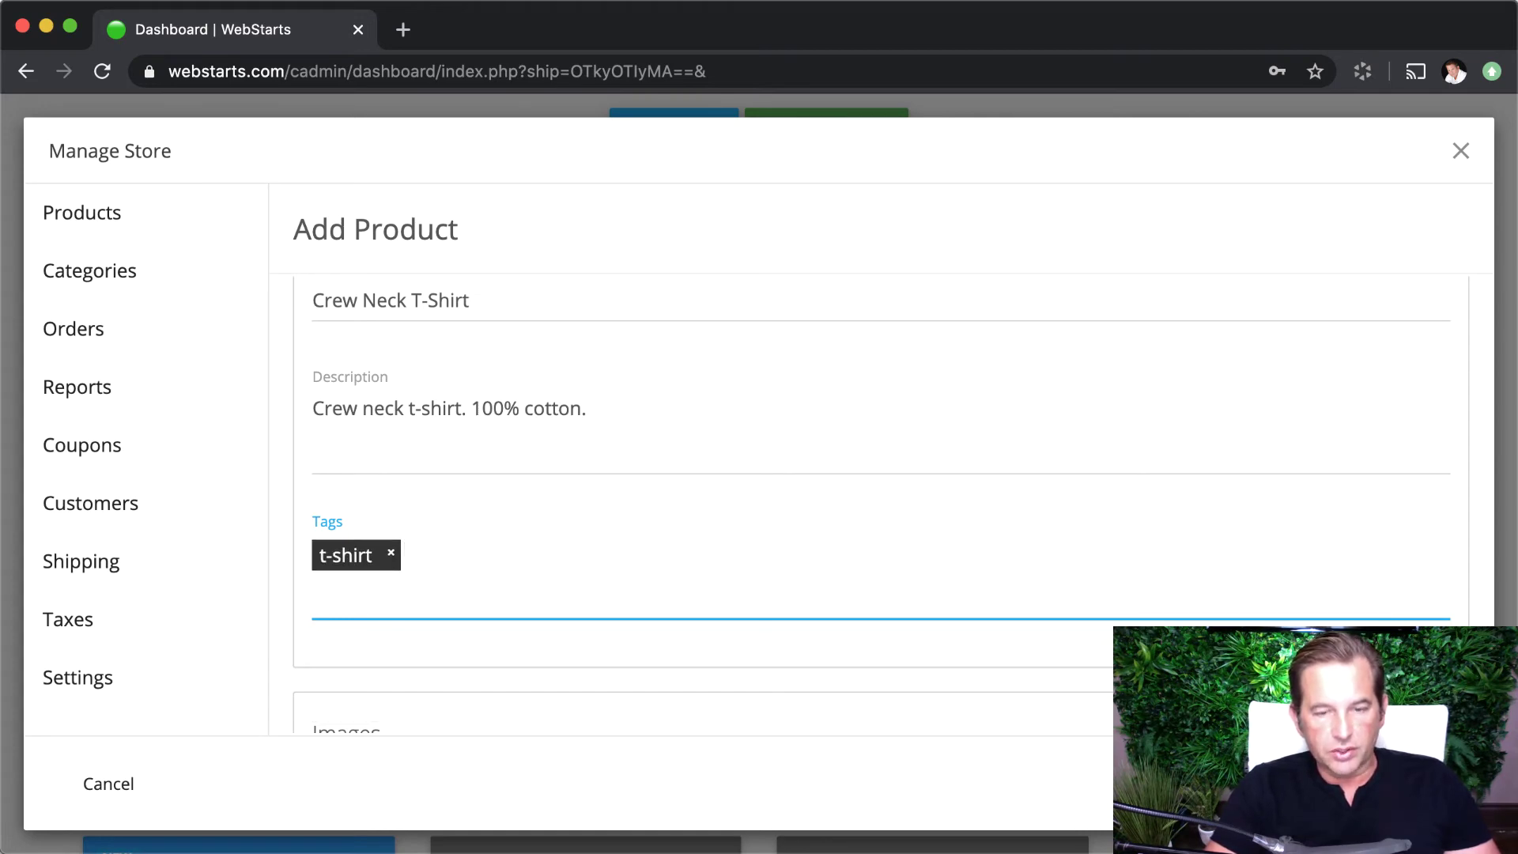
{"action": "scroll", "coordinate": [878, 636], "scroll_direction": "down", "scroll_amount": 5}
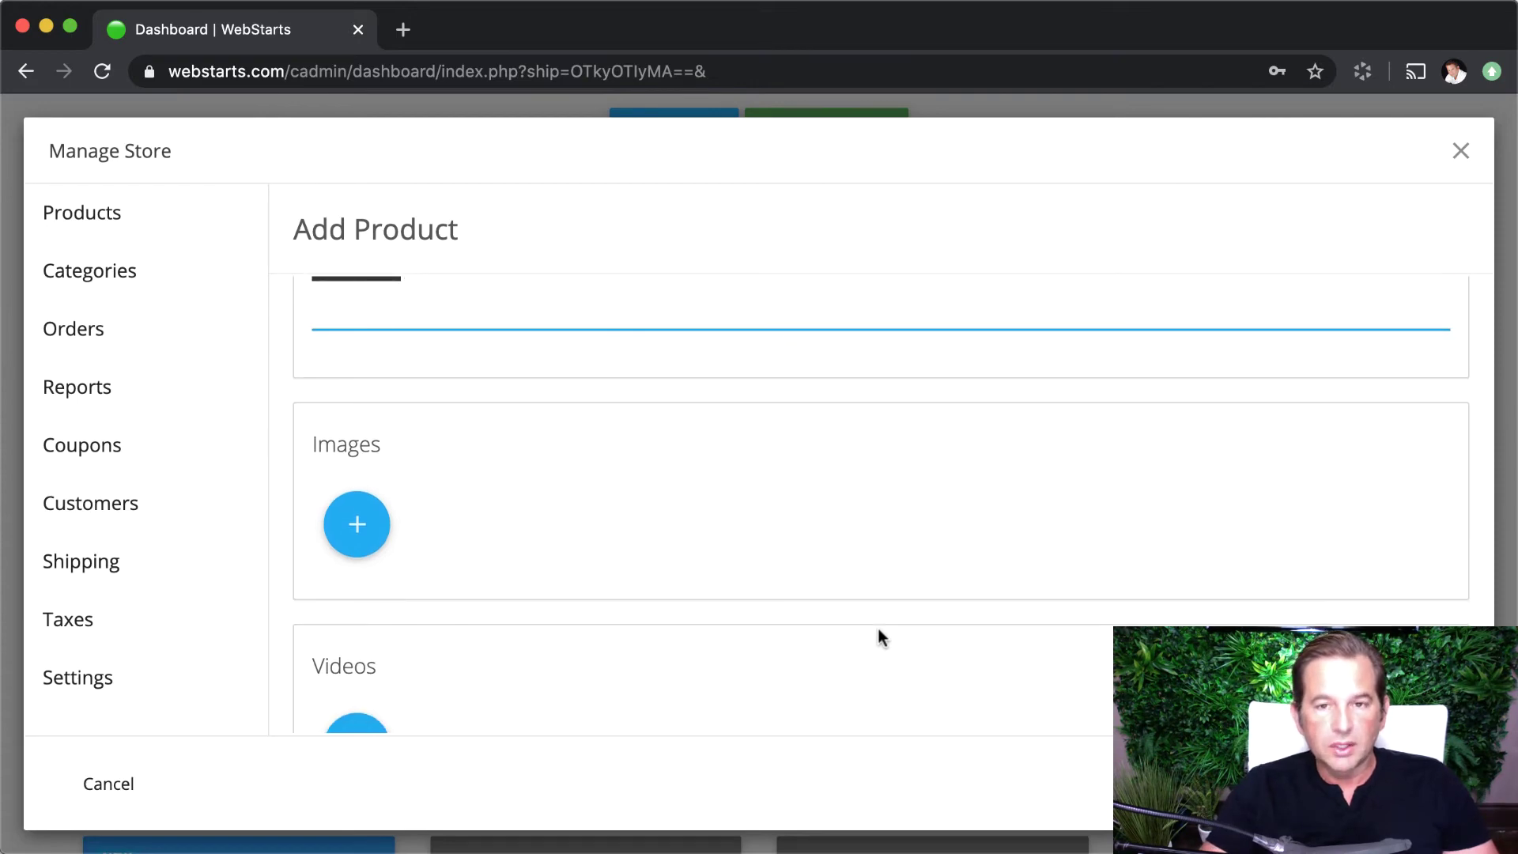
Add the tags "crew" and "cotton" to the new product.
{"action": "scroll", "coordinate": [879, 629], "scroll_direction": "up", "scroll_amount": 4}
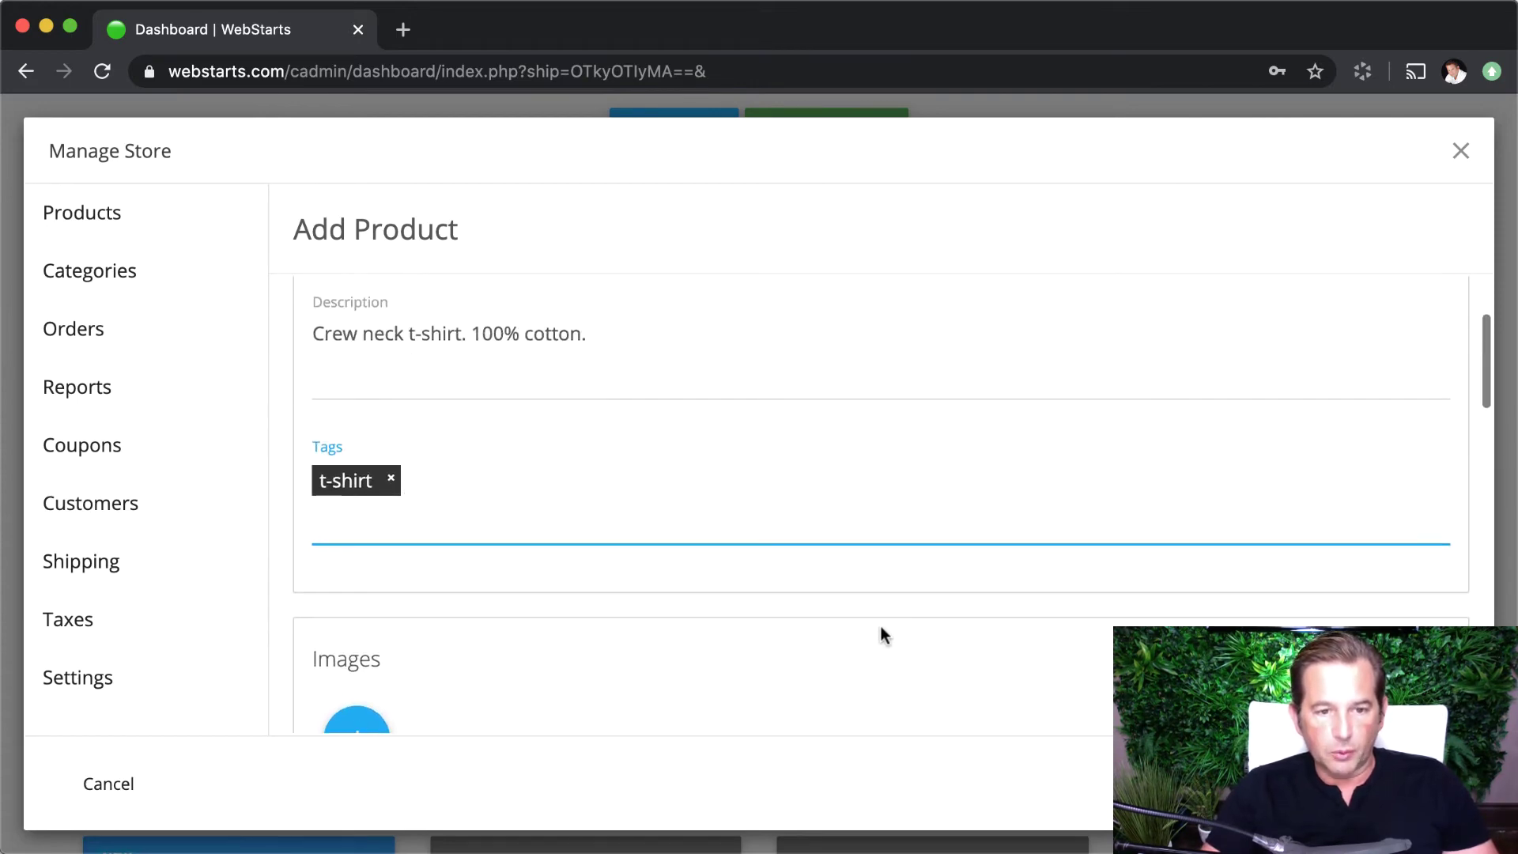
{"action": "scroll", "coordinate": [880, 627], "scroll_direction": "down", "scroll_amount": 3}
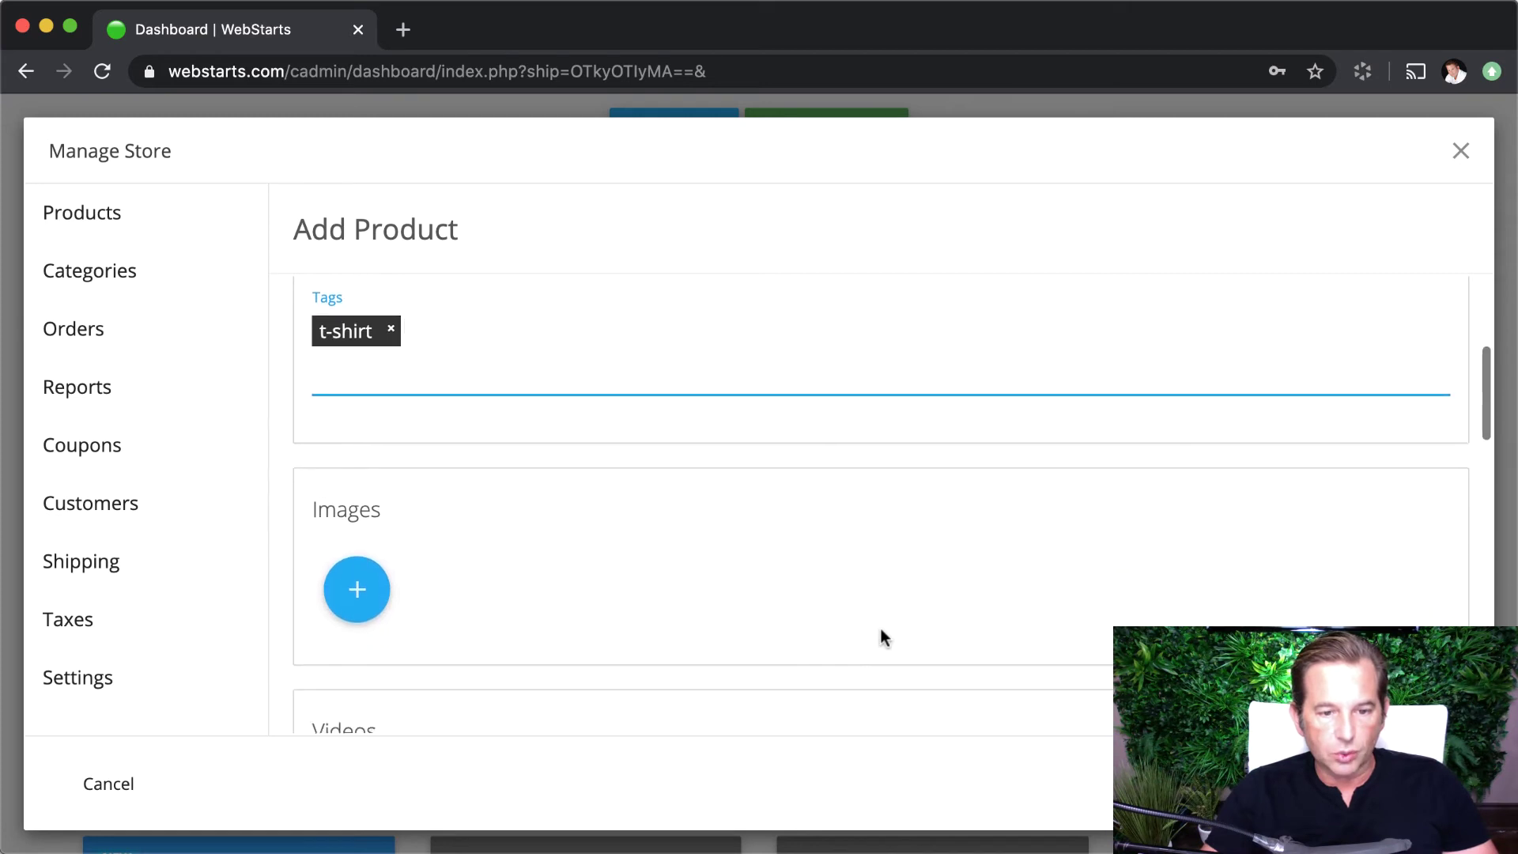
{"action": "scroll", "coordinate": [573, 531], "scroll_direction": "down", "scroll_amount": 3}
{"action": "scroll", "coordinate": [574, 530], "scroll_direction": "up", "scroll_amount": 5}
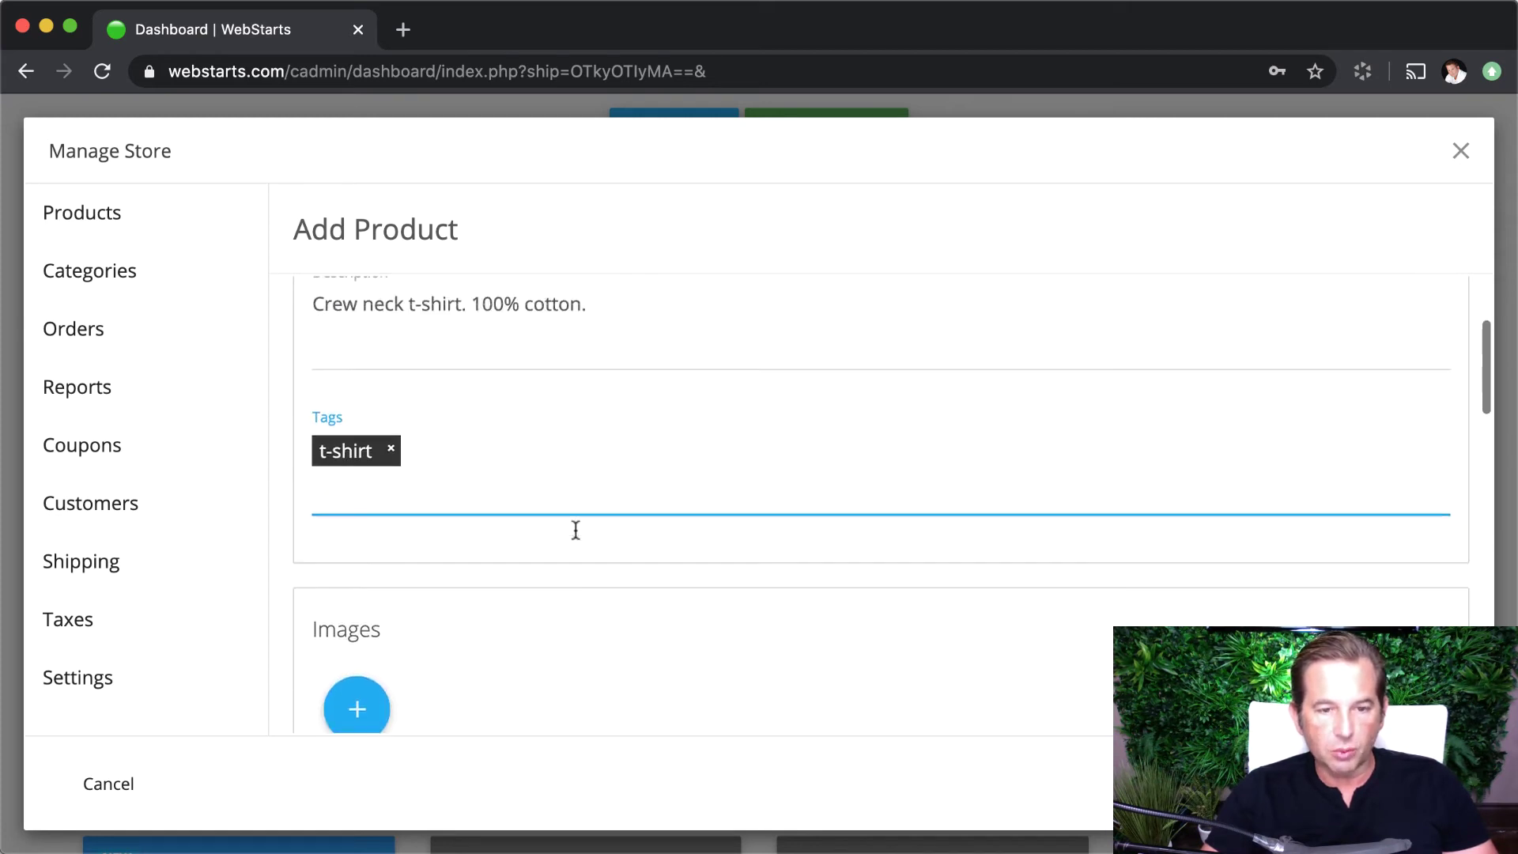
{"action": "type", "text": "c"}
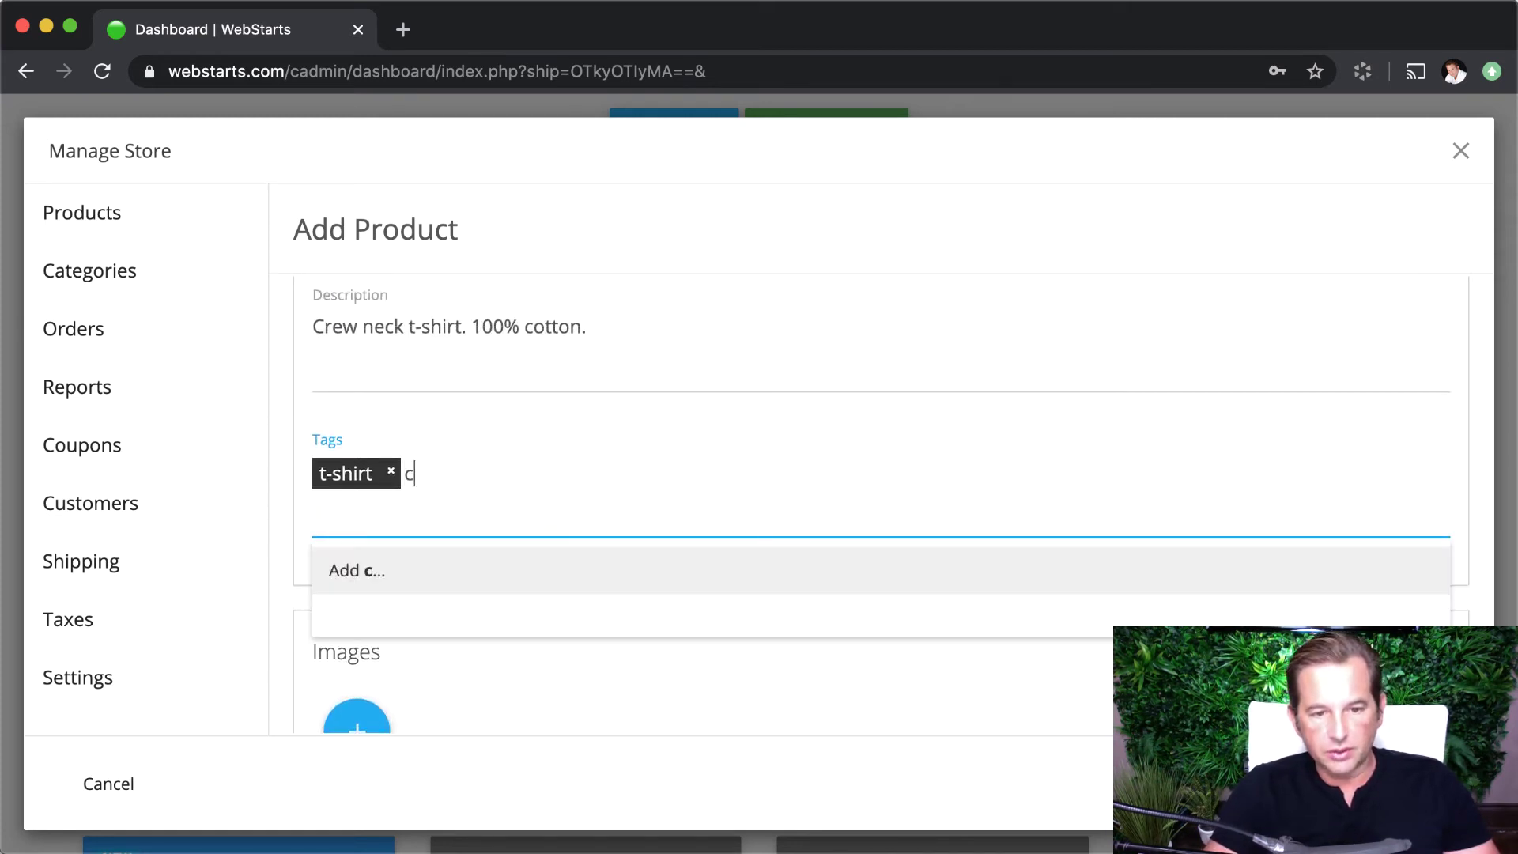
{"action": "type", "text": "rew"}
{"action": "key", "text": "Return"}
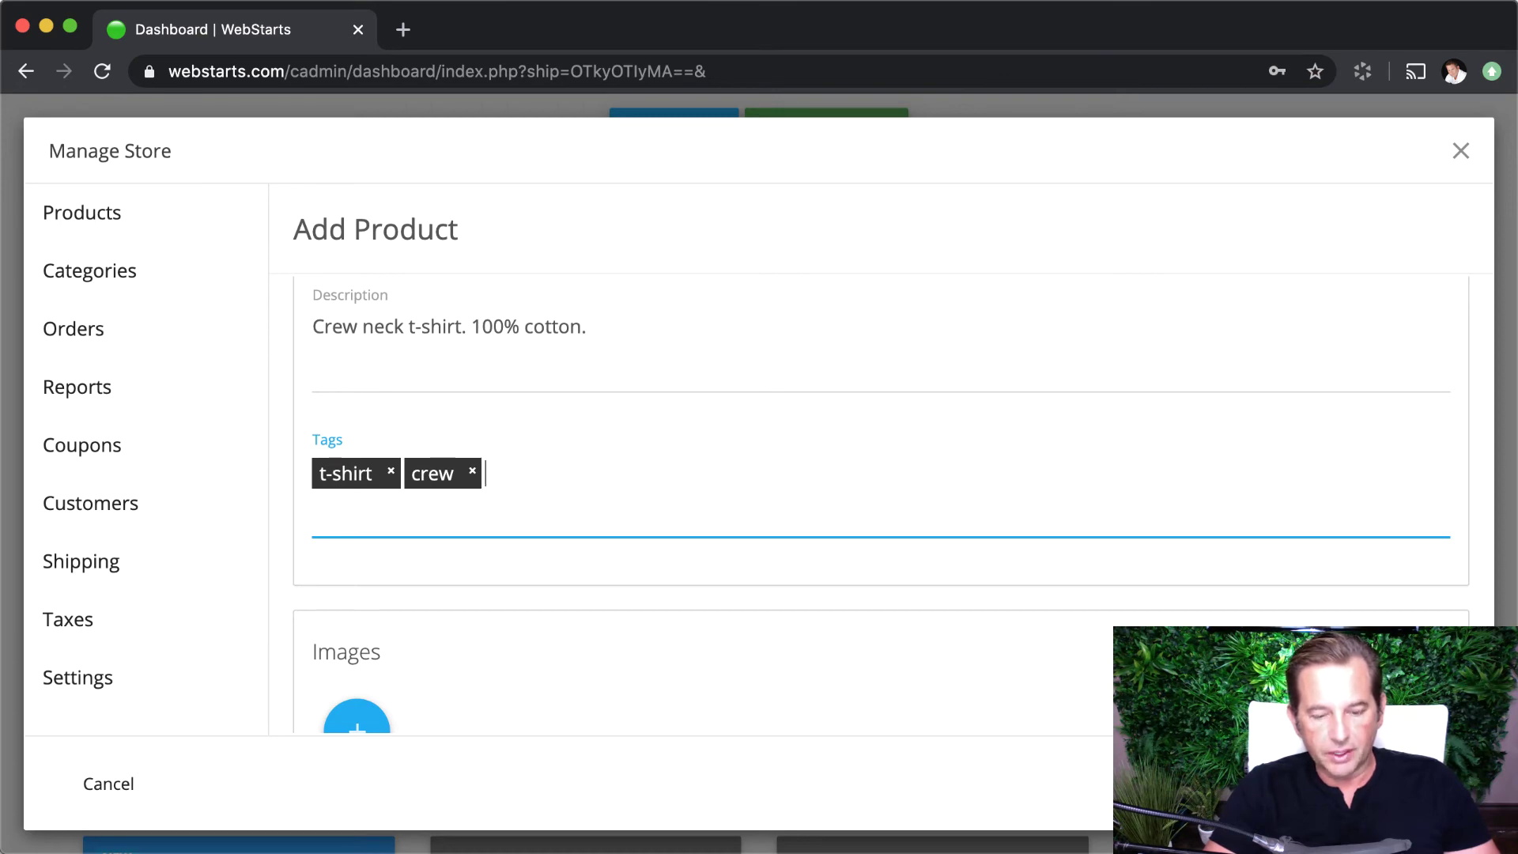
{"action": "type", "text": "cotton"}
{"action": "key", "text": "BackSpace"}
{"action": "type", "text": "n"}
{"action": "key", "text": "Return"}
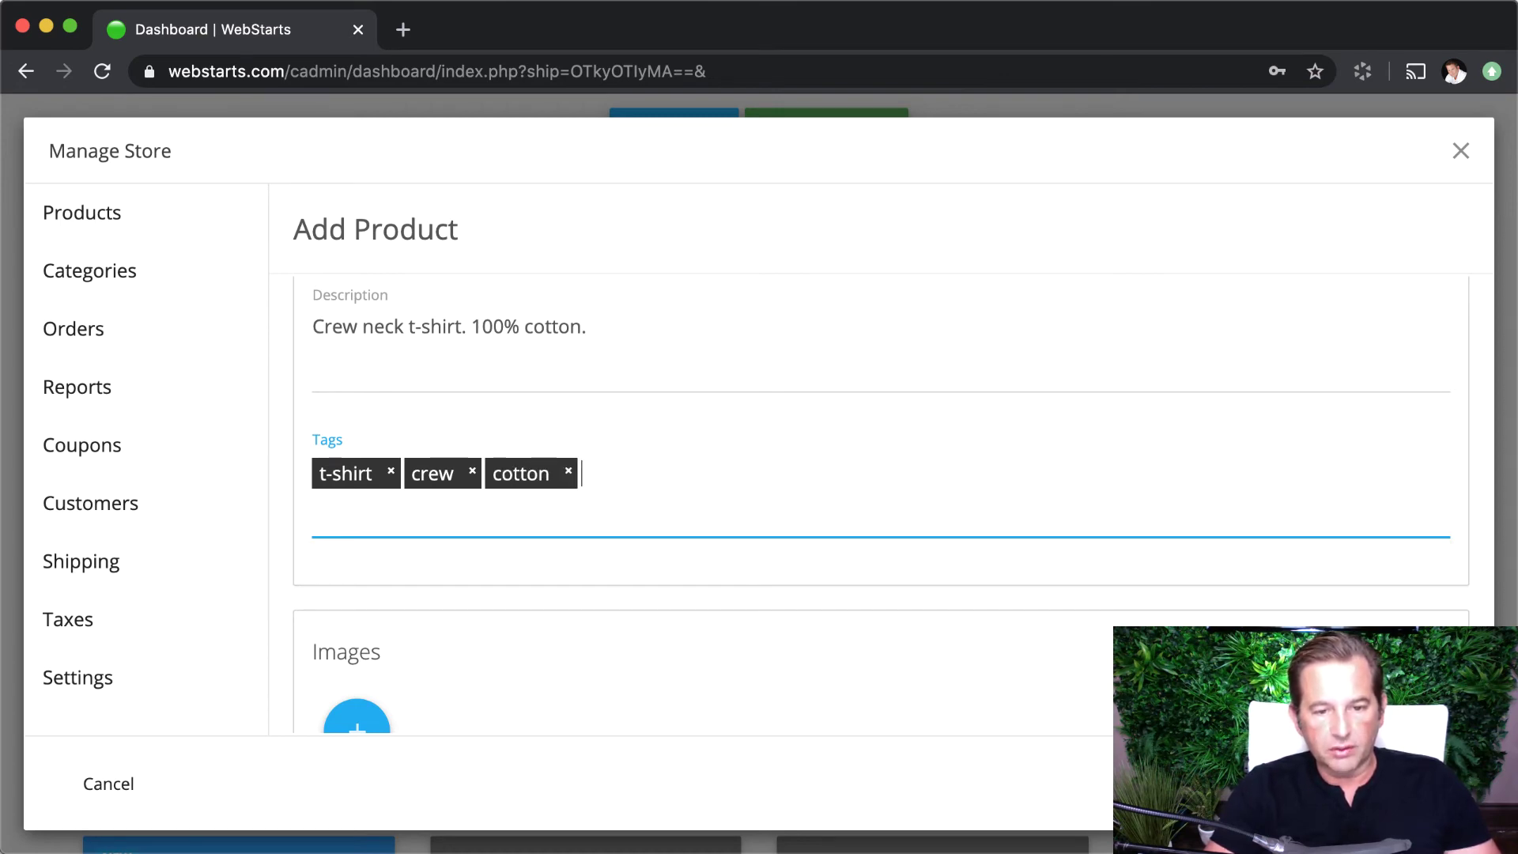
Add the blue long-sleeve shirt picture from the stored images as the product image.
{"action": "scroll", "coordinate": [900, 661], "scroll_direction": "down", "scroll_amount": 3}
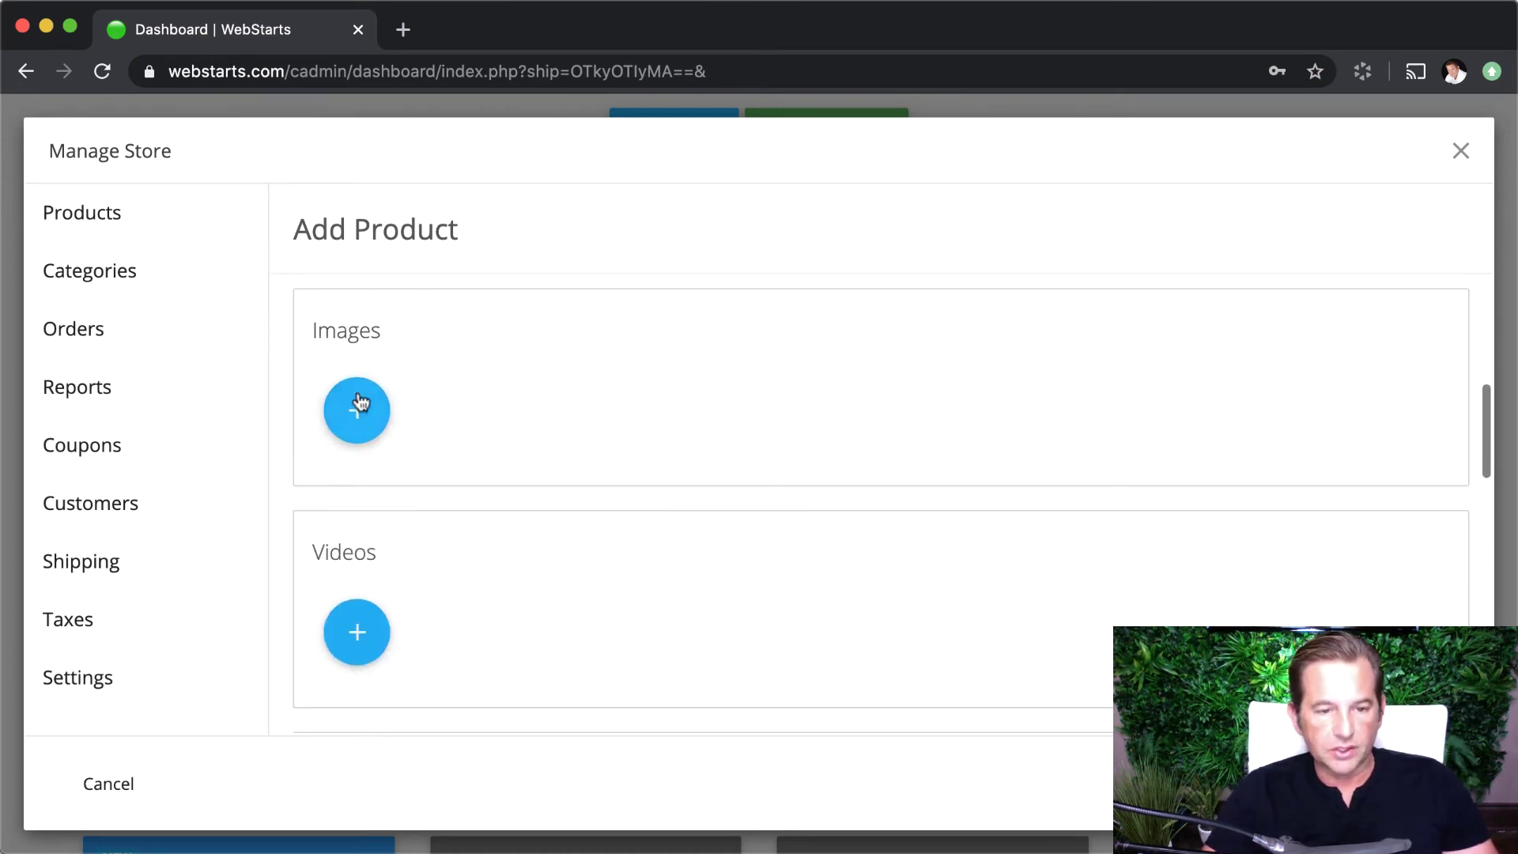
{"action": "left_click", "coordinate": [359, 406]}
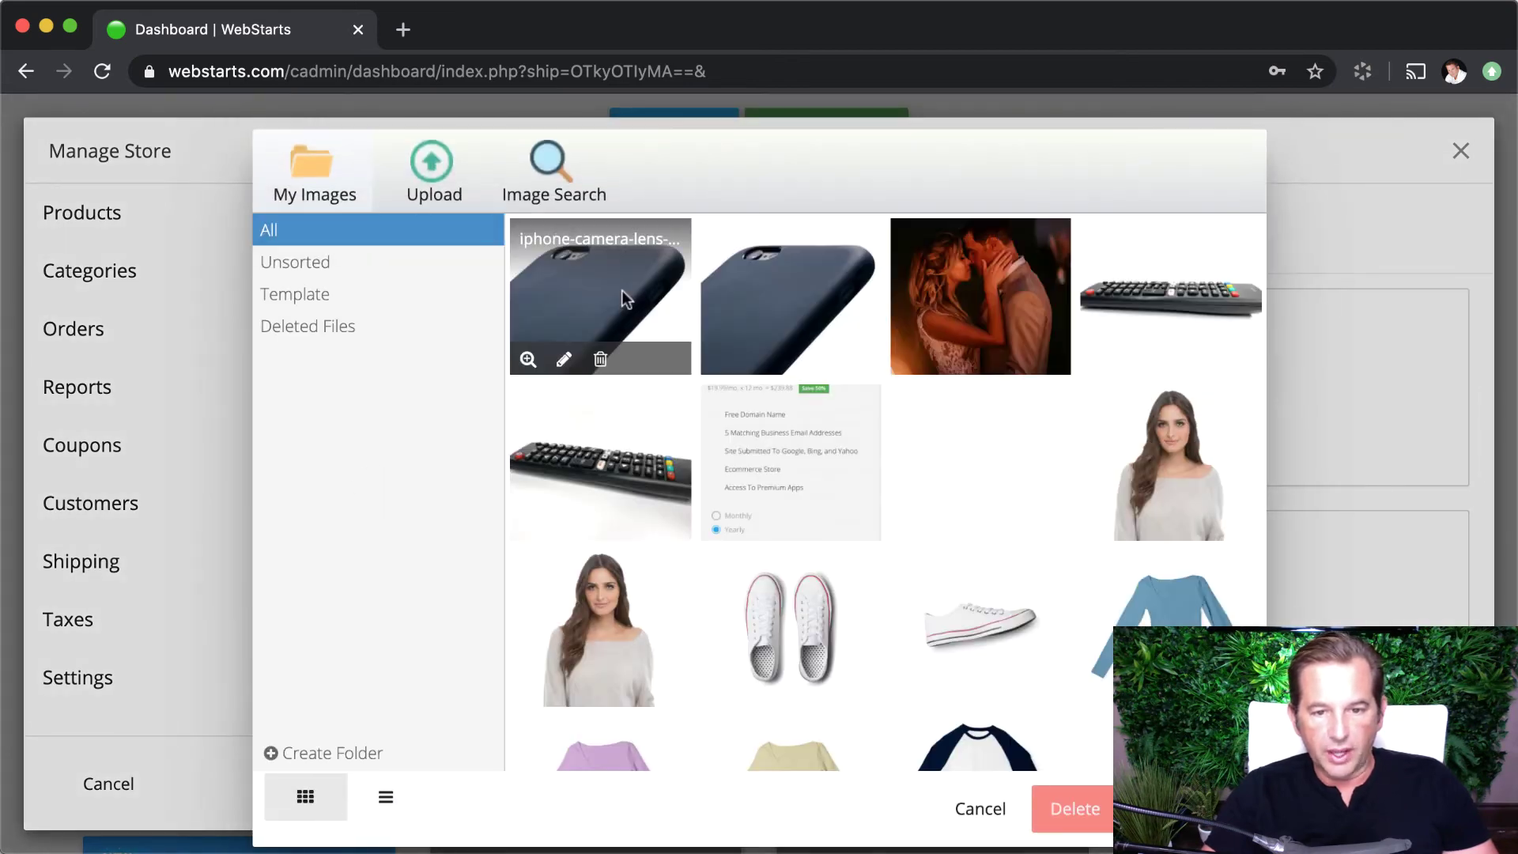
{"action": "left_click", "coordinate": [1129, 614]}
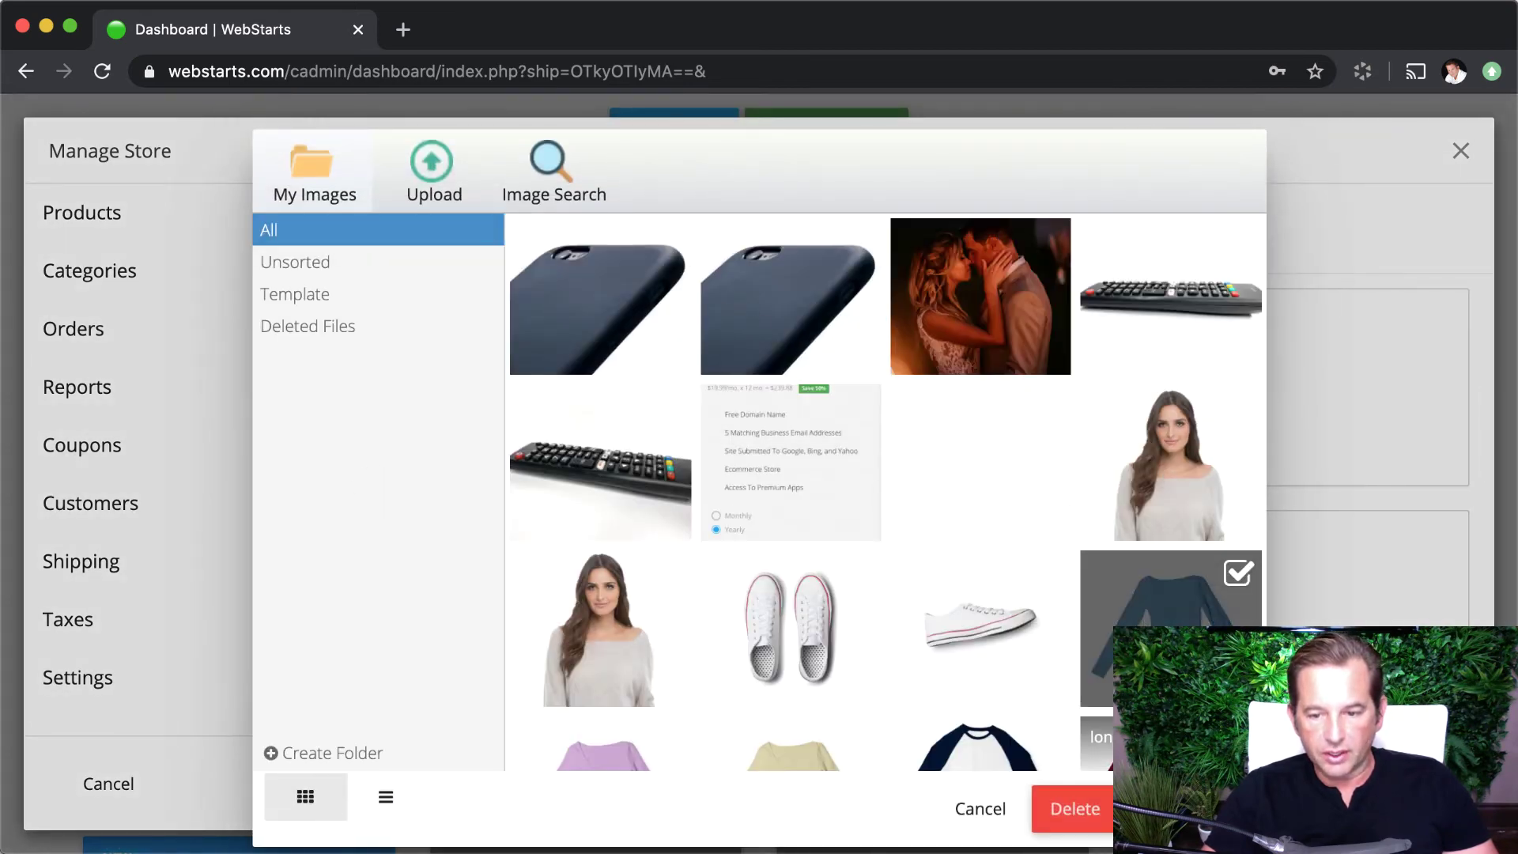
{"action": "scroll", "coordinate": [564, 577], "scroll_direction": "down", "scroll_amount": 2}
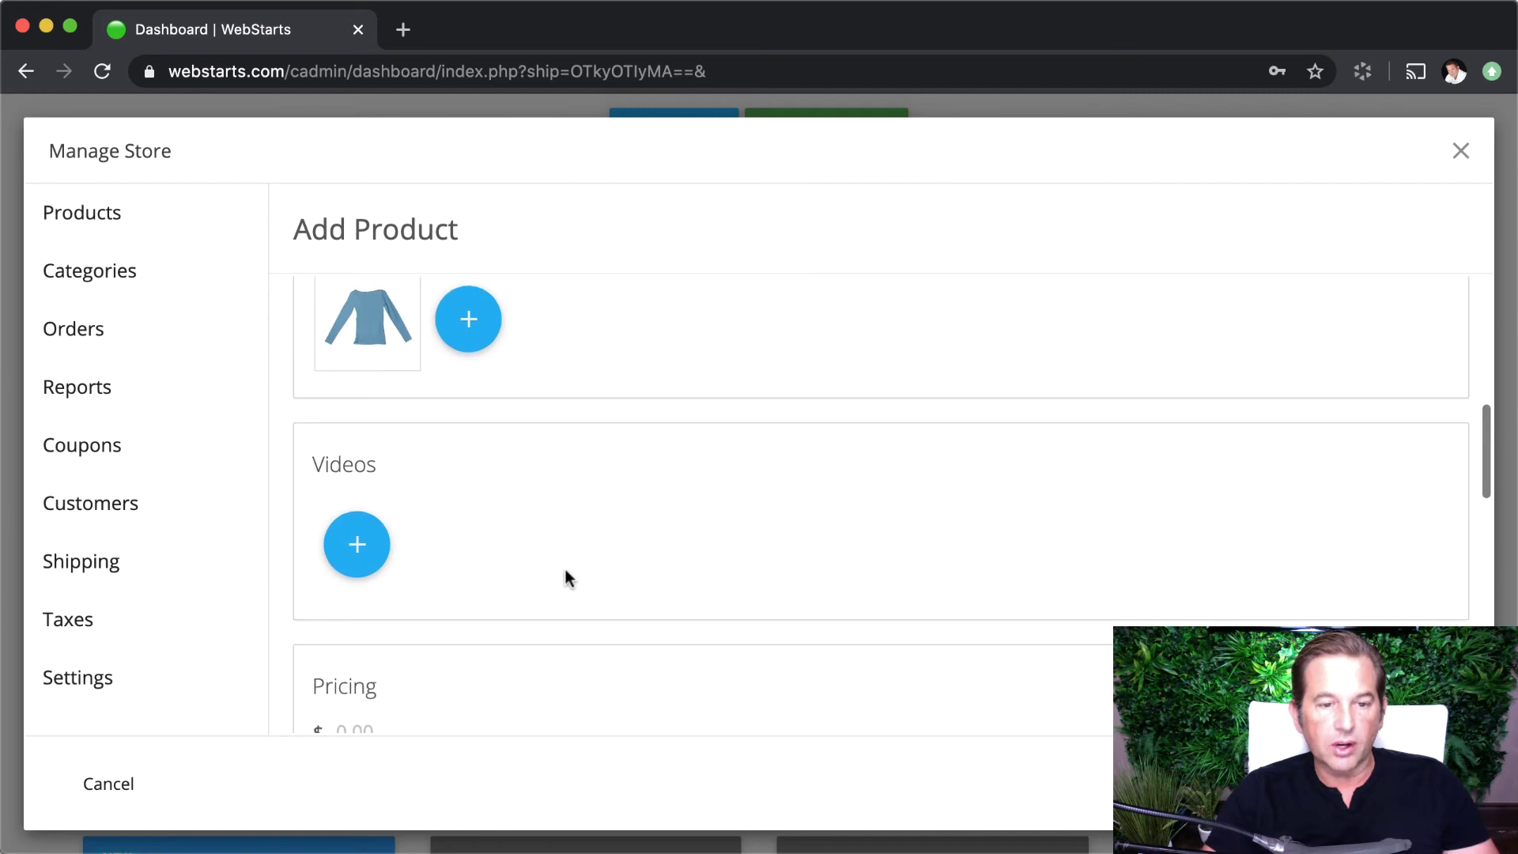
Set the new product's price to $20.
{"action": "scroll", "coordinate": [390, 553], "scroll_direction": "down", "scroll_amount": 3}
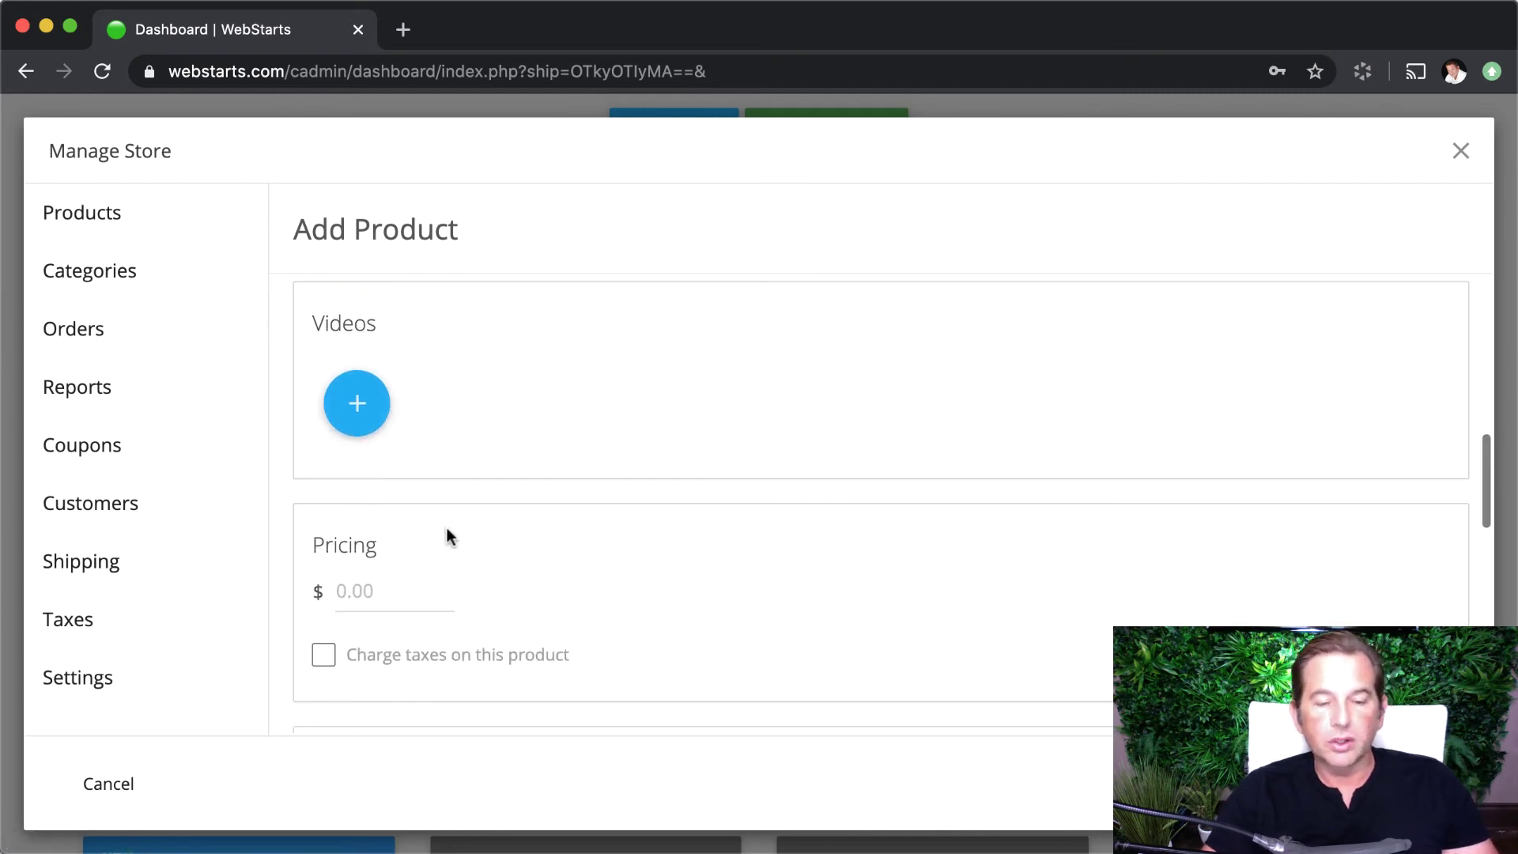
{"action": "scroll", "coordinate": [449, 528], "scroll_direction": "down", "scroll_amount": 2}
{"action": "scroll", "coordinate": [609, 355], "scroll_direction": "up", "scroll_amount": 5}
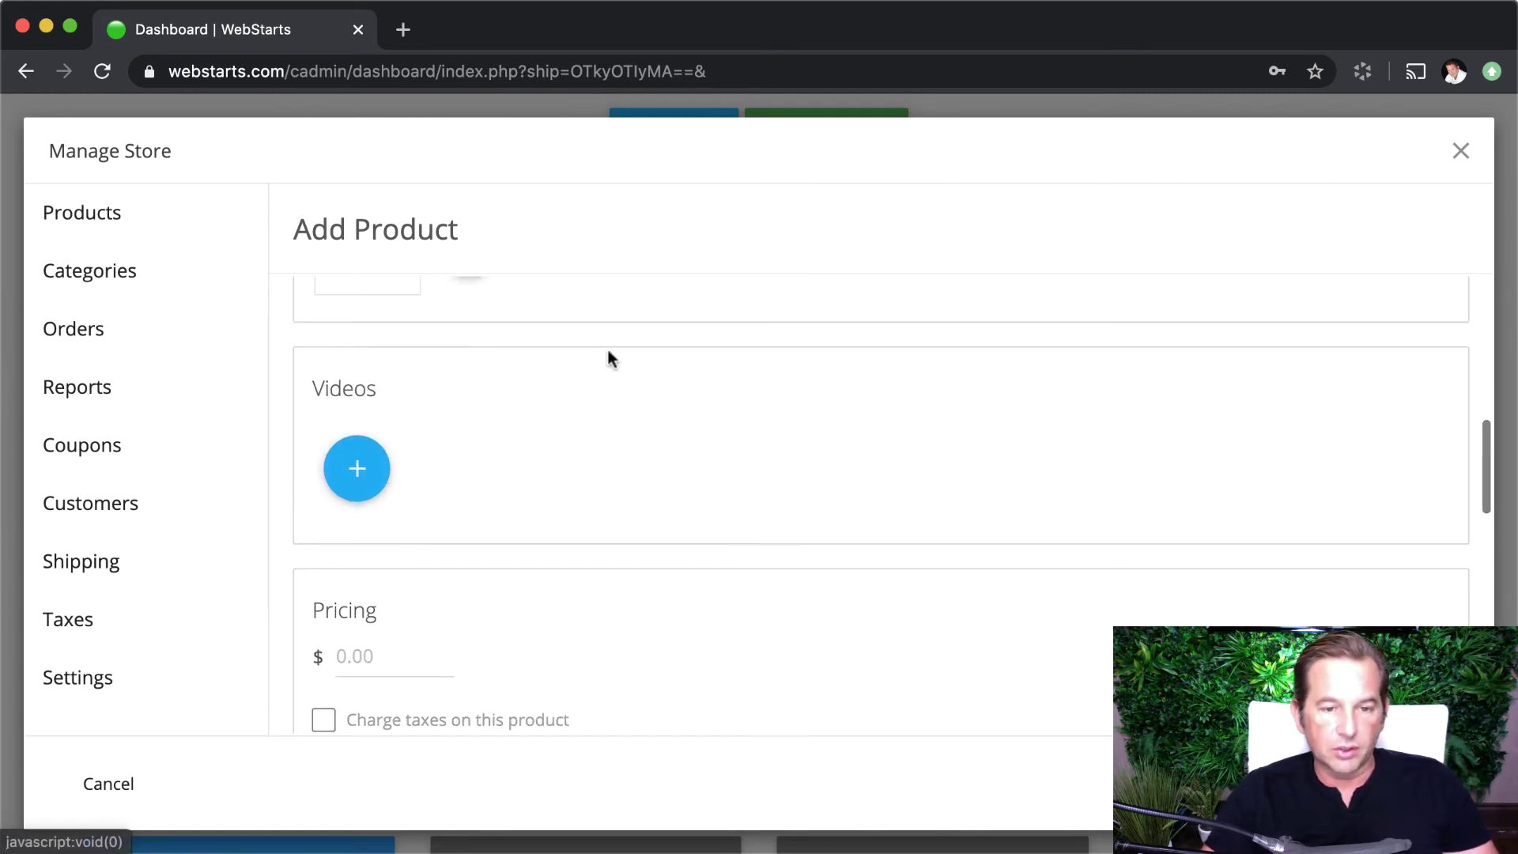
{"action": "scroll", "coordinate": [501, 368], "scroll_direction": "down", "scroll_amount": 8}
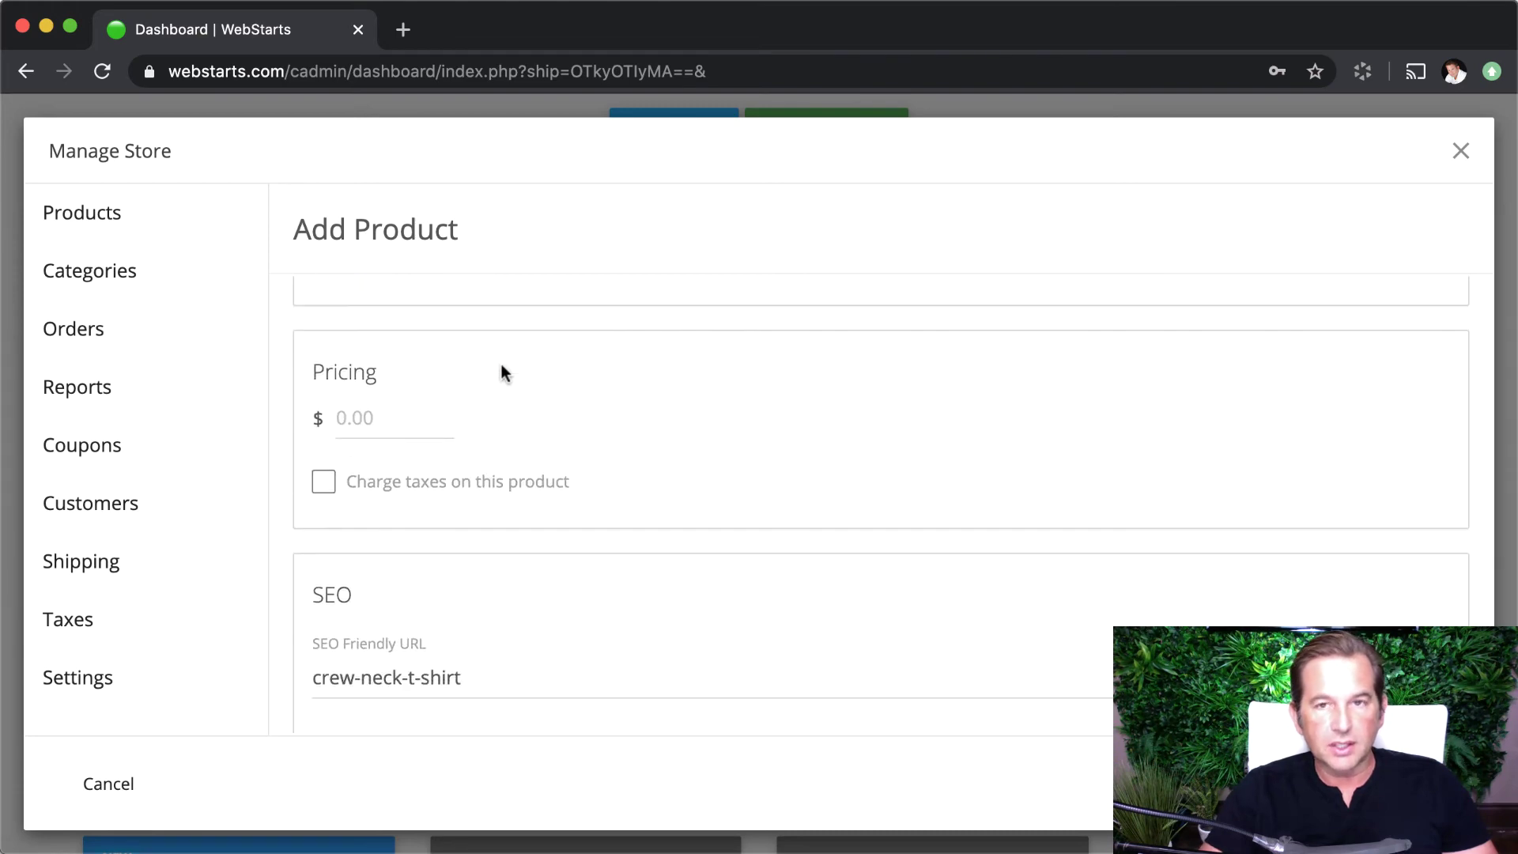
{"action": "left_click", "coordinate": [429, 422]}
{"action": "type", "text": "20"}
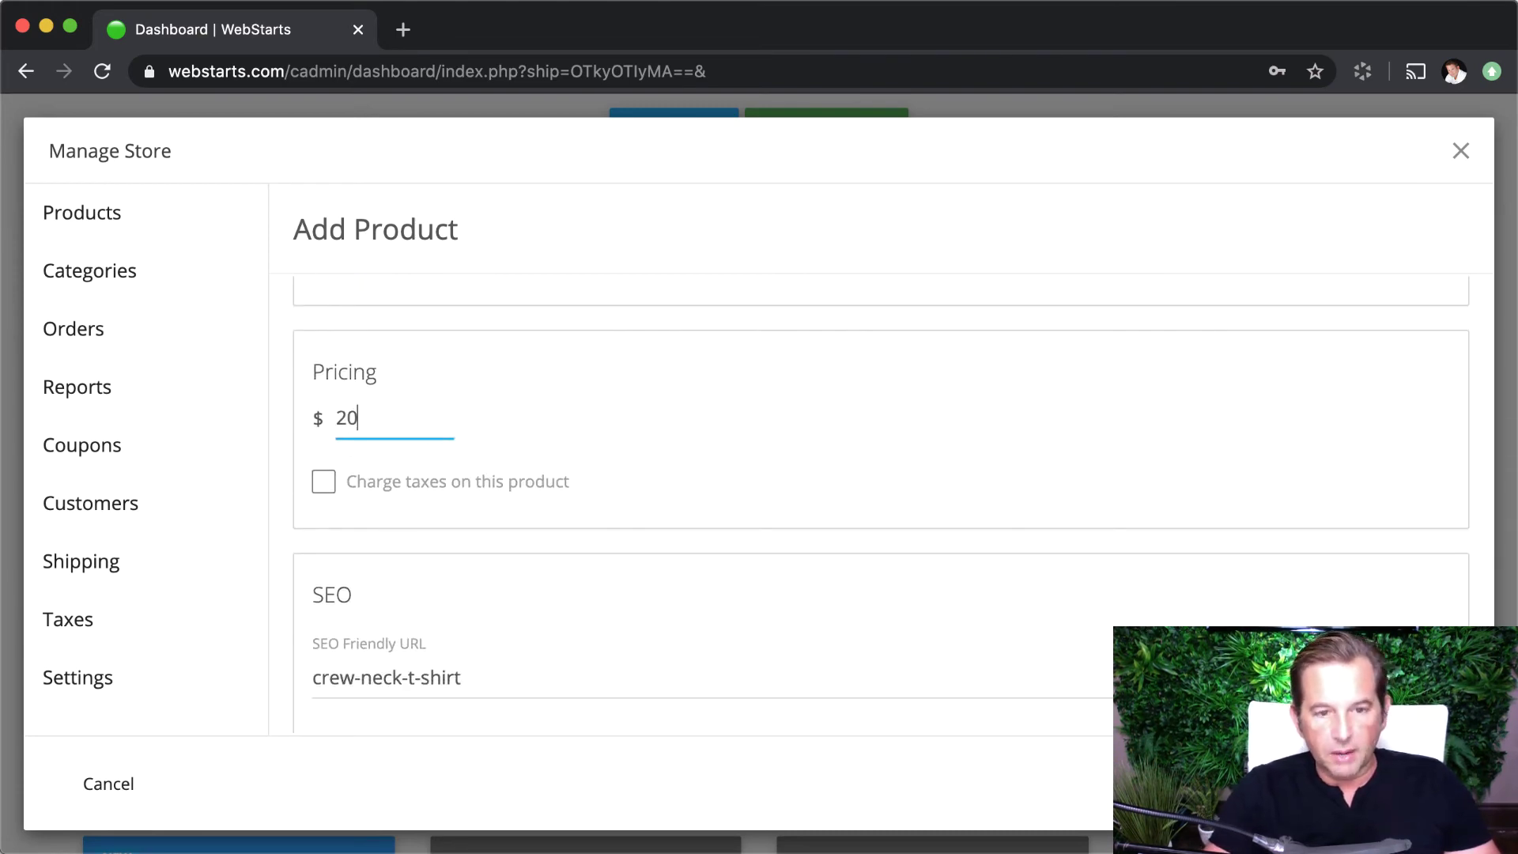
Toggle the option to charge taxes on this product and switch it back again.
{"action": "scroll", "coordinate": [614, 482], "scroll_direction": "down", "scroll_amount": 1}
{"action": "scroll", "coordinate": [613, 482], "scroll_direction": "down", "scroll_amount": 3}
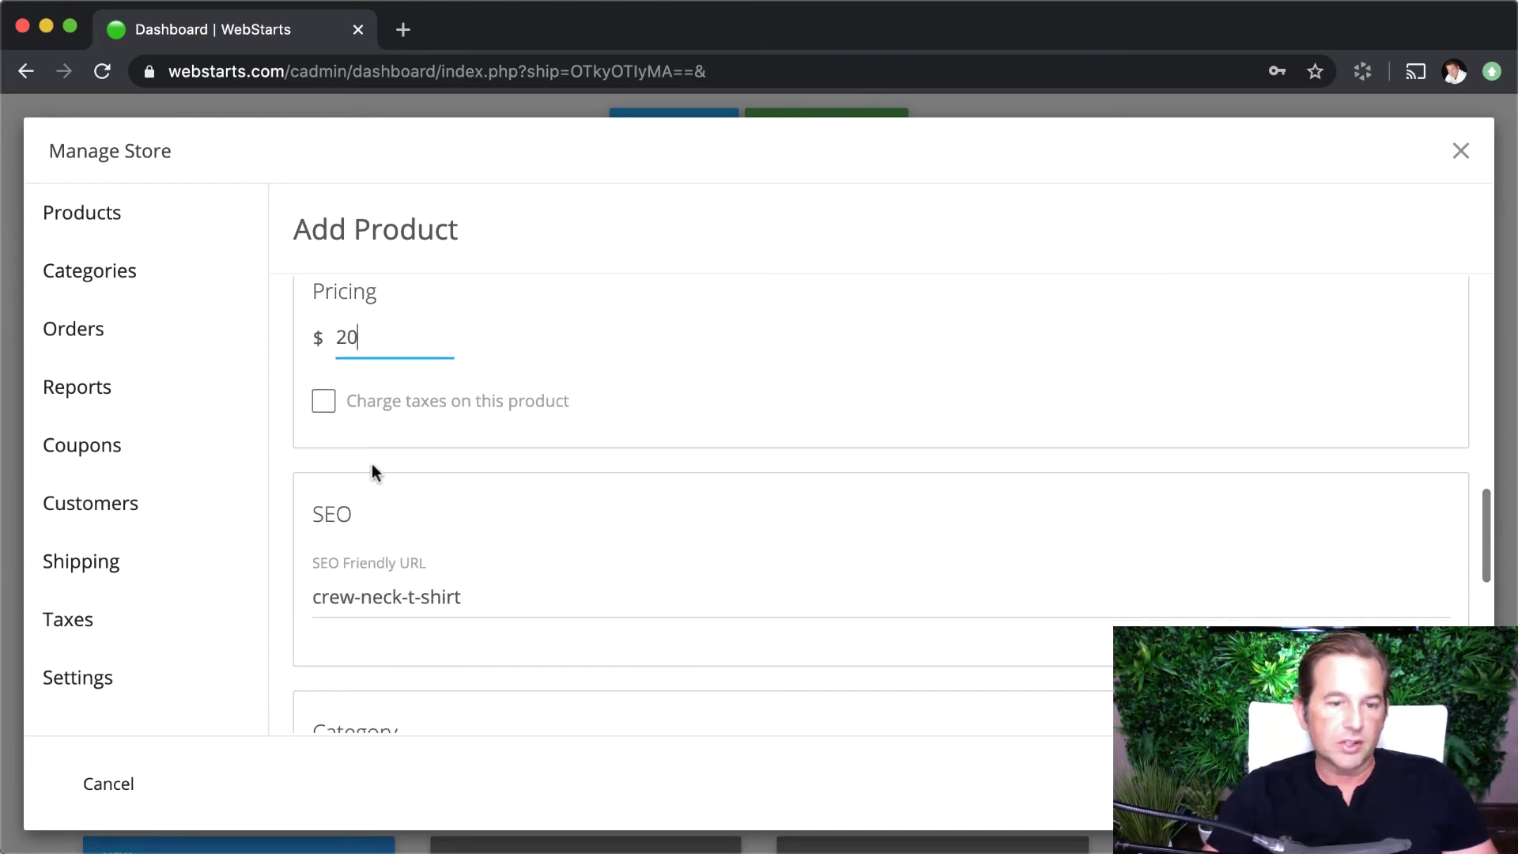
{"action": "left_click", "coordinate": [324, 404]}
{"action": "left_click", "coordinate": [326, 404]}
Extend the product's SEO friendly URL to "crew-neck-t-shirt-black".
{"action": "scroll", "coordinate": [820, 475], "scroll_direction": "down", "scroll_amount": 5}
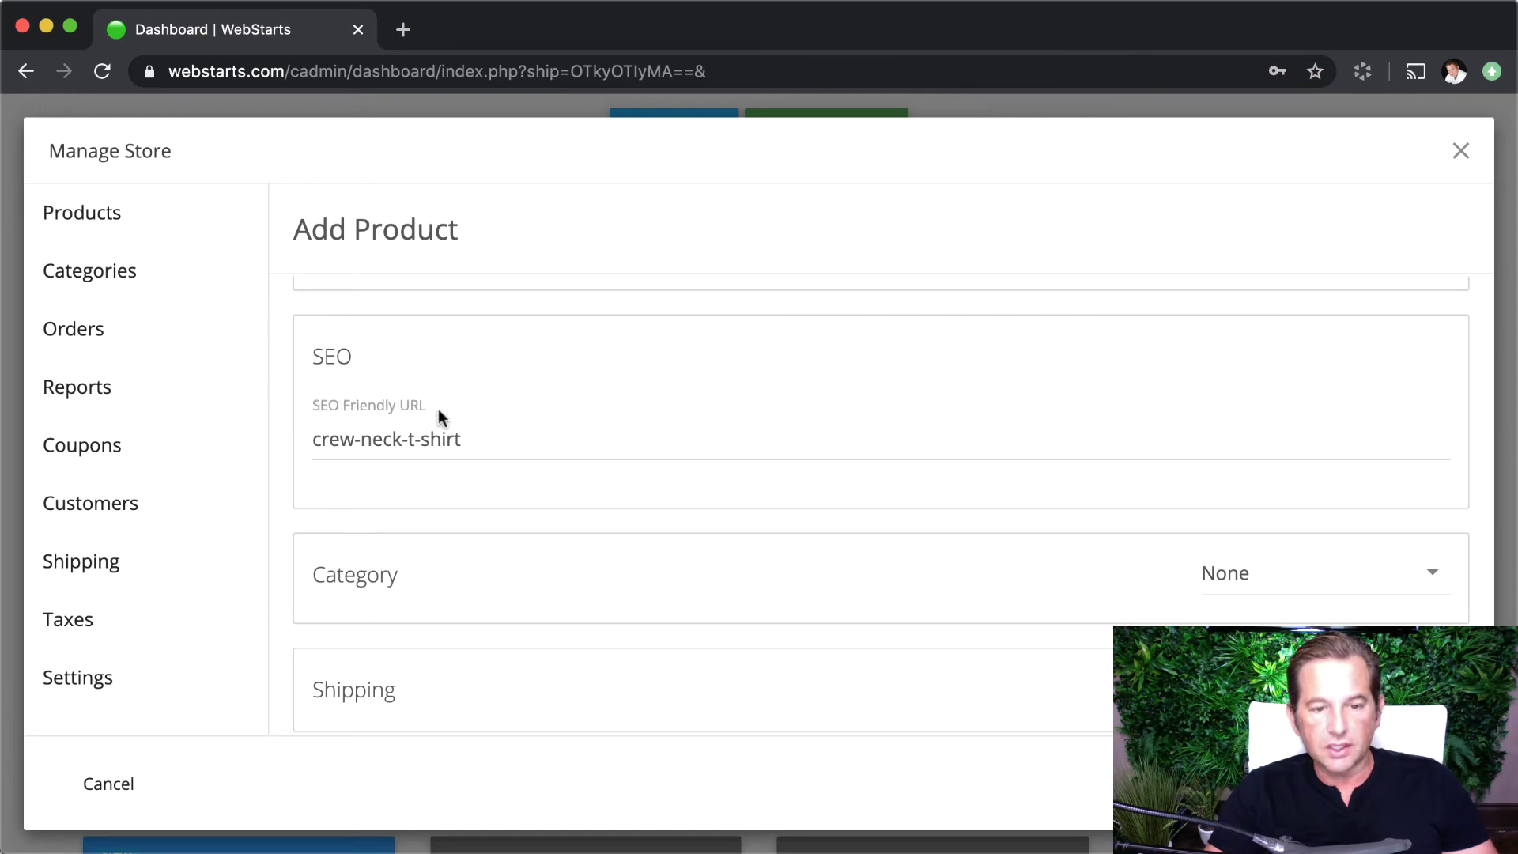
{"action": "left_click", "coordinate": [479, 442]}
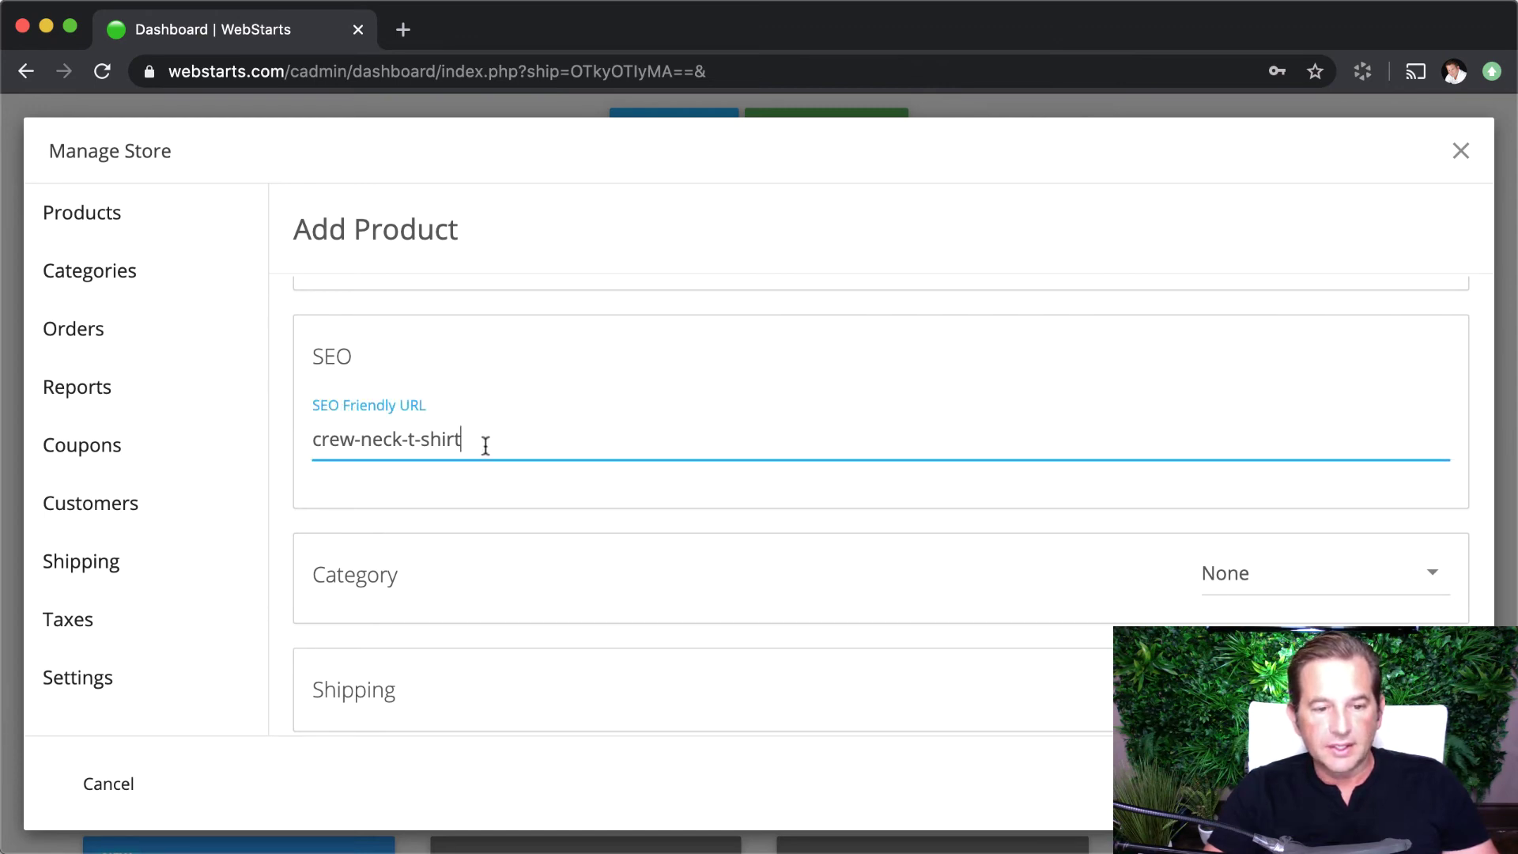
{"action": "scroll", "coordinate": [486, 445], "scroll_direction": "up", "scroll_amount": 10}
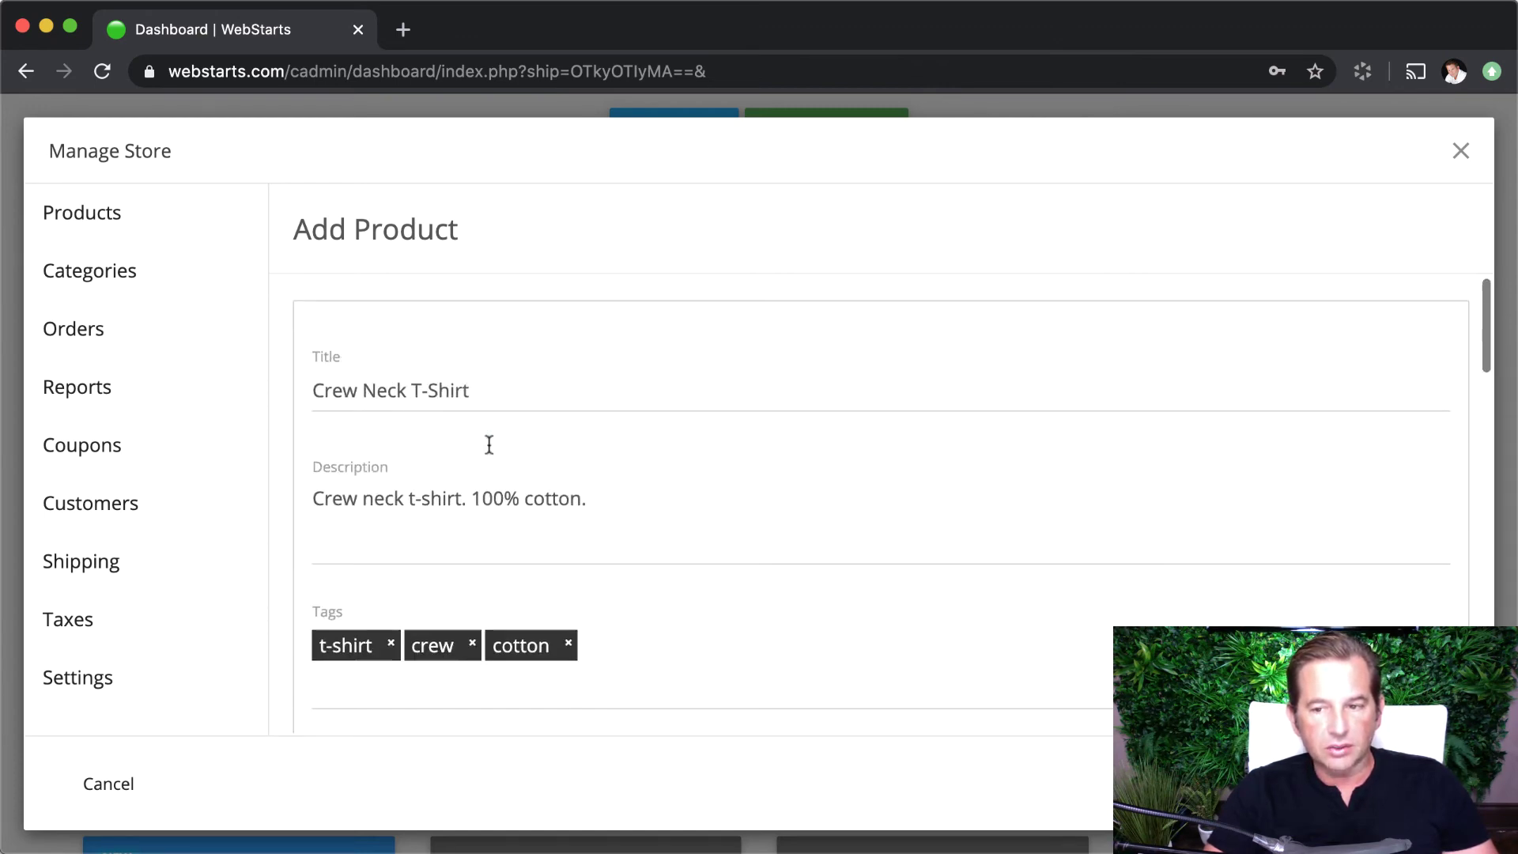
{"action": "scroll", "coordinate": [487, 443], "scroll_direction": "down", "scroll_amount": 10}
{"action": "scroll", "coordinate": [490, 446], "scroll_direction": "down", "scroll_amount": 2}
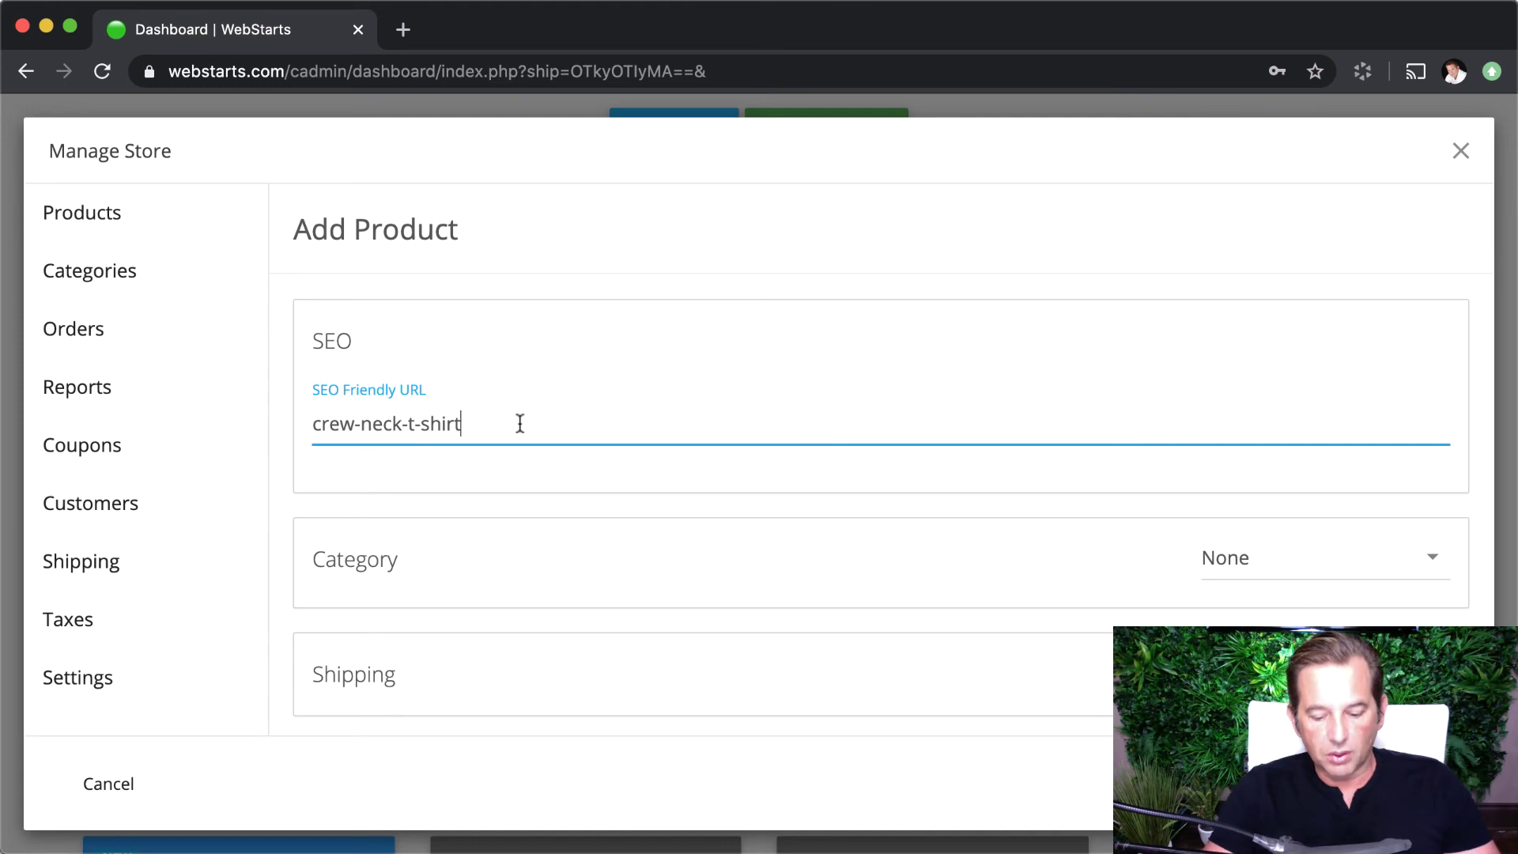
{"action": "type", "text": "-"}
{"action": "type", "text": "b"}
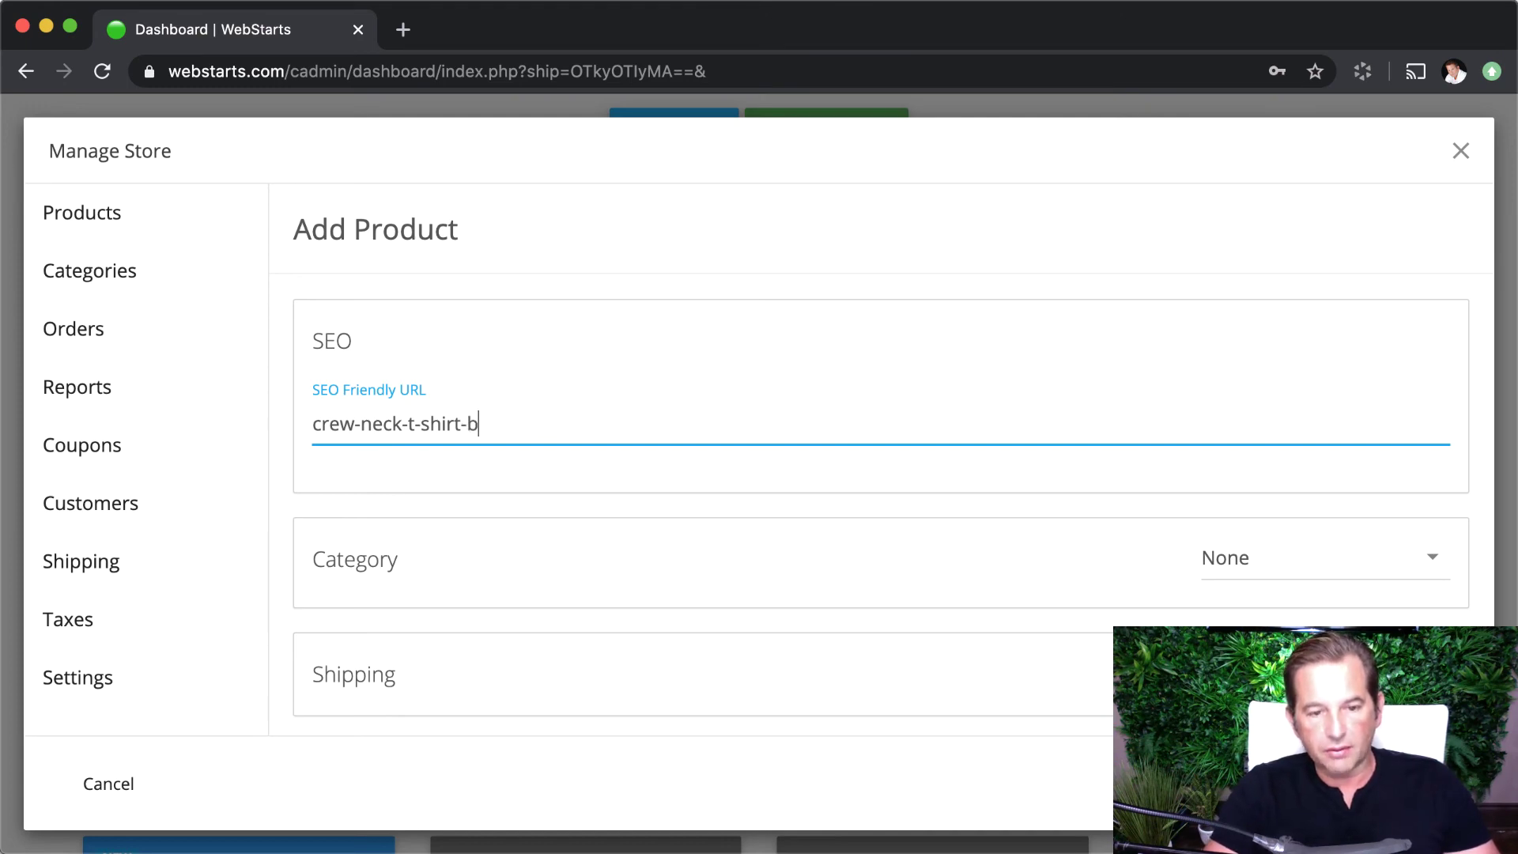
{"action": "type", "text": "lack"}
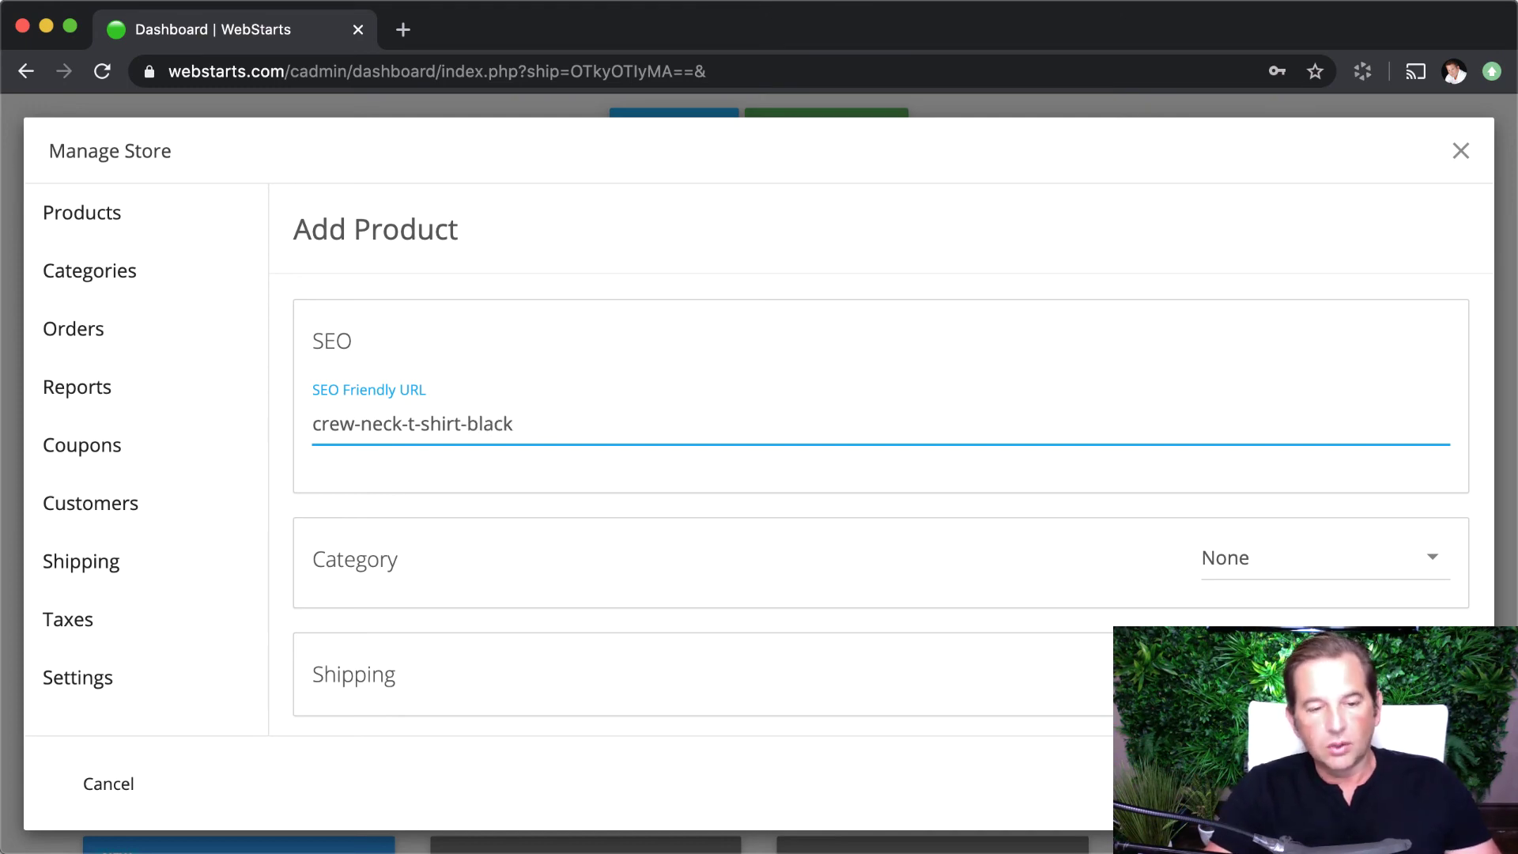
Leave the new product form and go to the store's product list.
{"action": "left_click", "coordinate": [261, 449]}
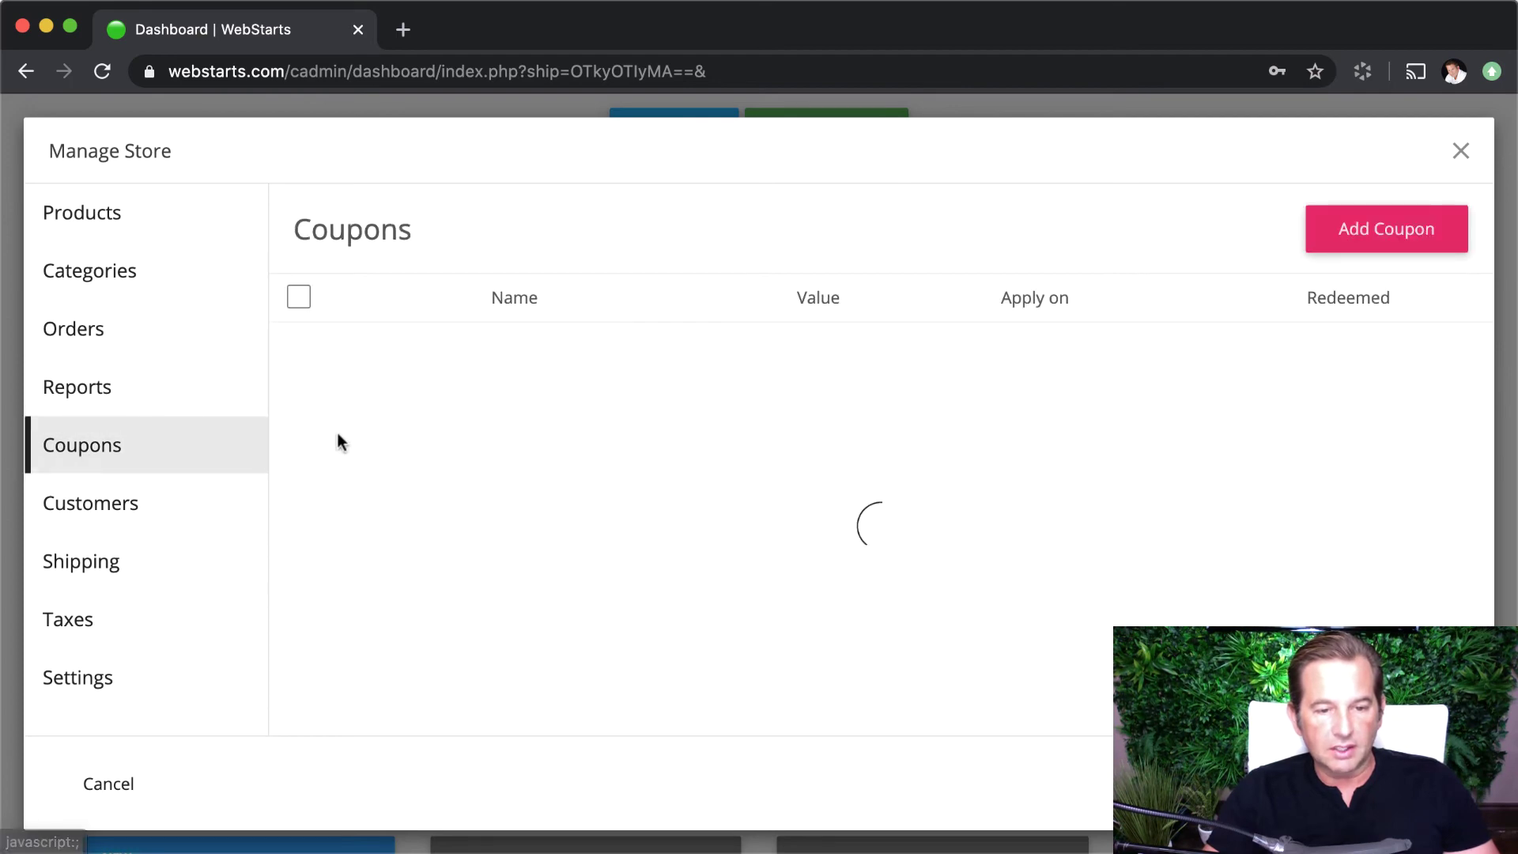
{"action": "left_click", "coordinate": [120, 385]}
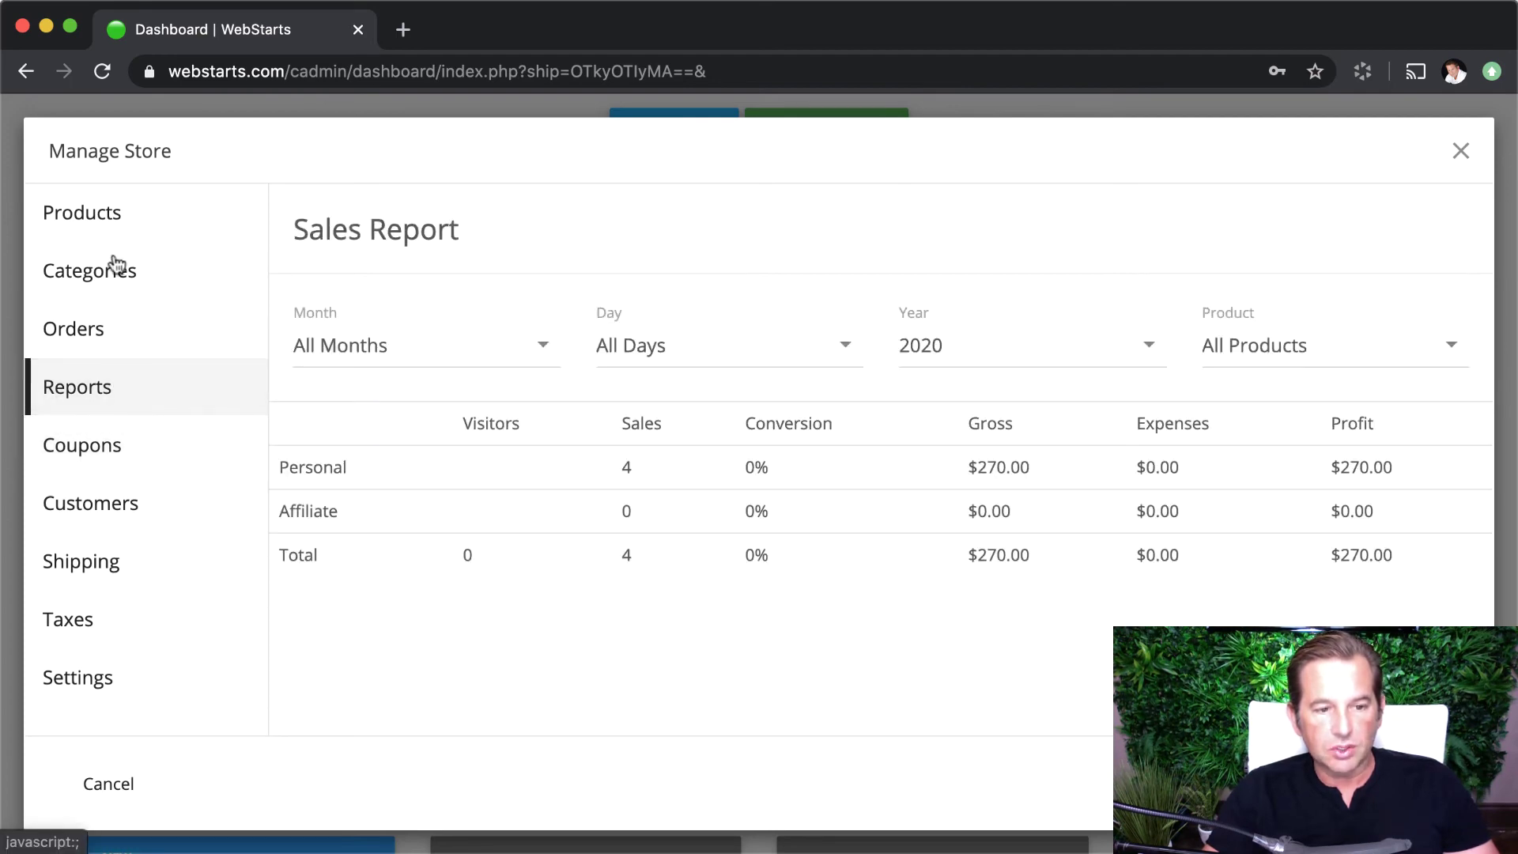
{"action": "left_click", "coordinate": [112, 215]}
{"action": "scroll", "coordinate": [661, 583], "scroll_direction": "down", "scroll_amount": 1}
{"action": "scroll", "coordinate": [661, 582], "scroll_direction": "up", "scroll_amount": 1}
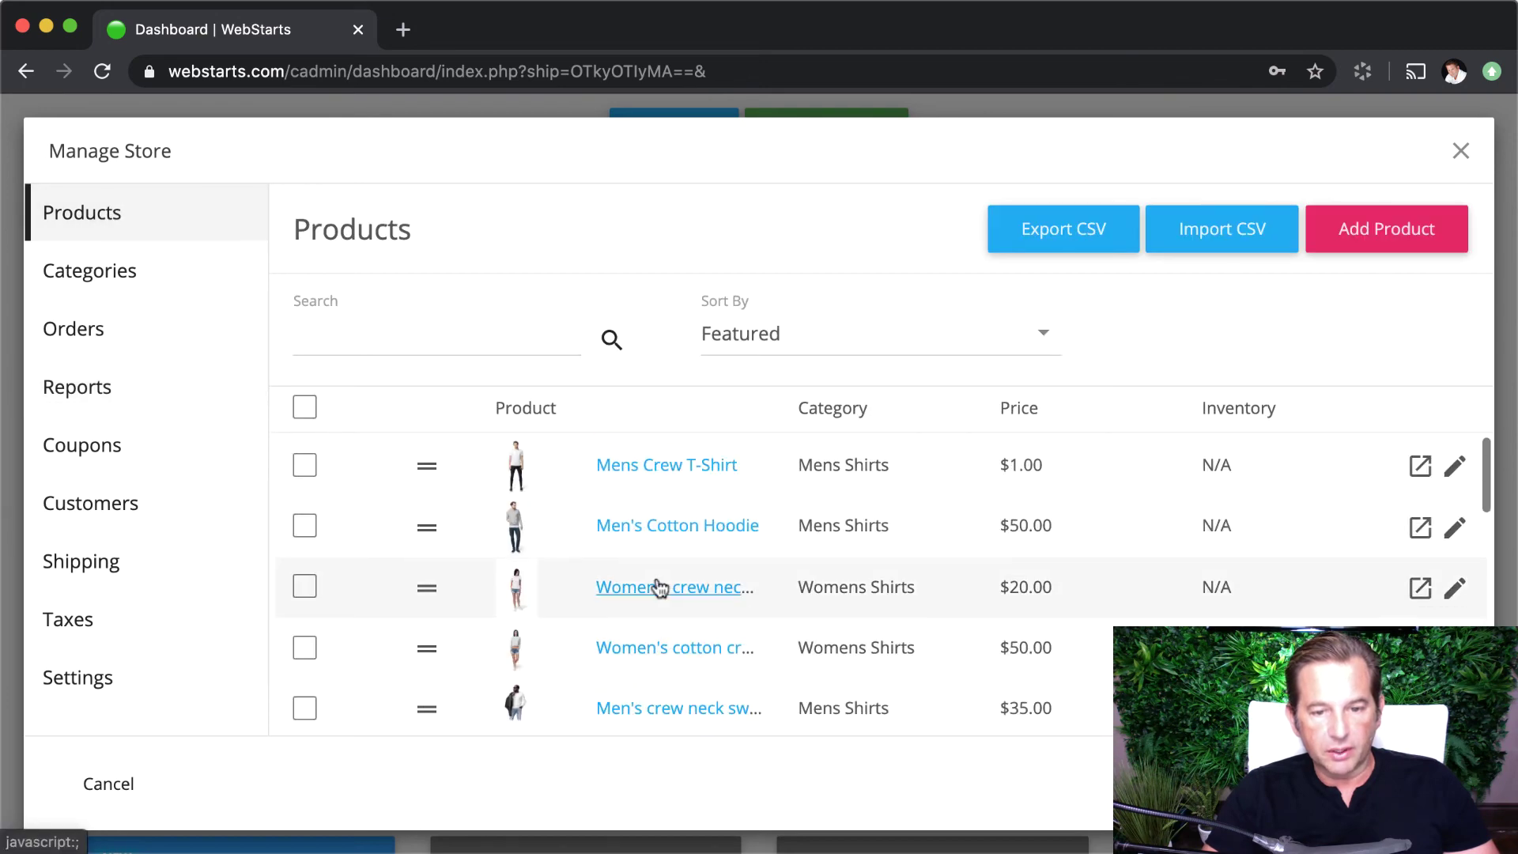
Open the Mens Crew T-Shirt product for editing and append a hyphen to its SEO friendly URL.
{"action": "left_click", "coordinate": [691, 467]}
{"action": "scroll", "coordinate": [739, 628], "scroll_direction": "down", "scroll_amount": 7}
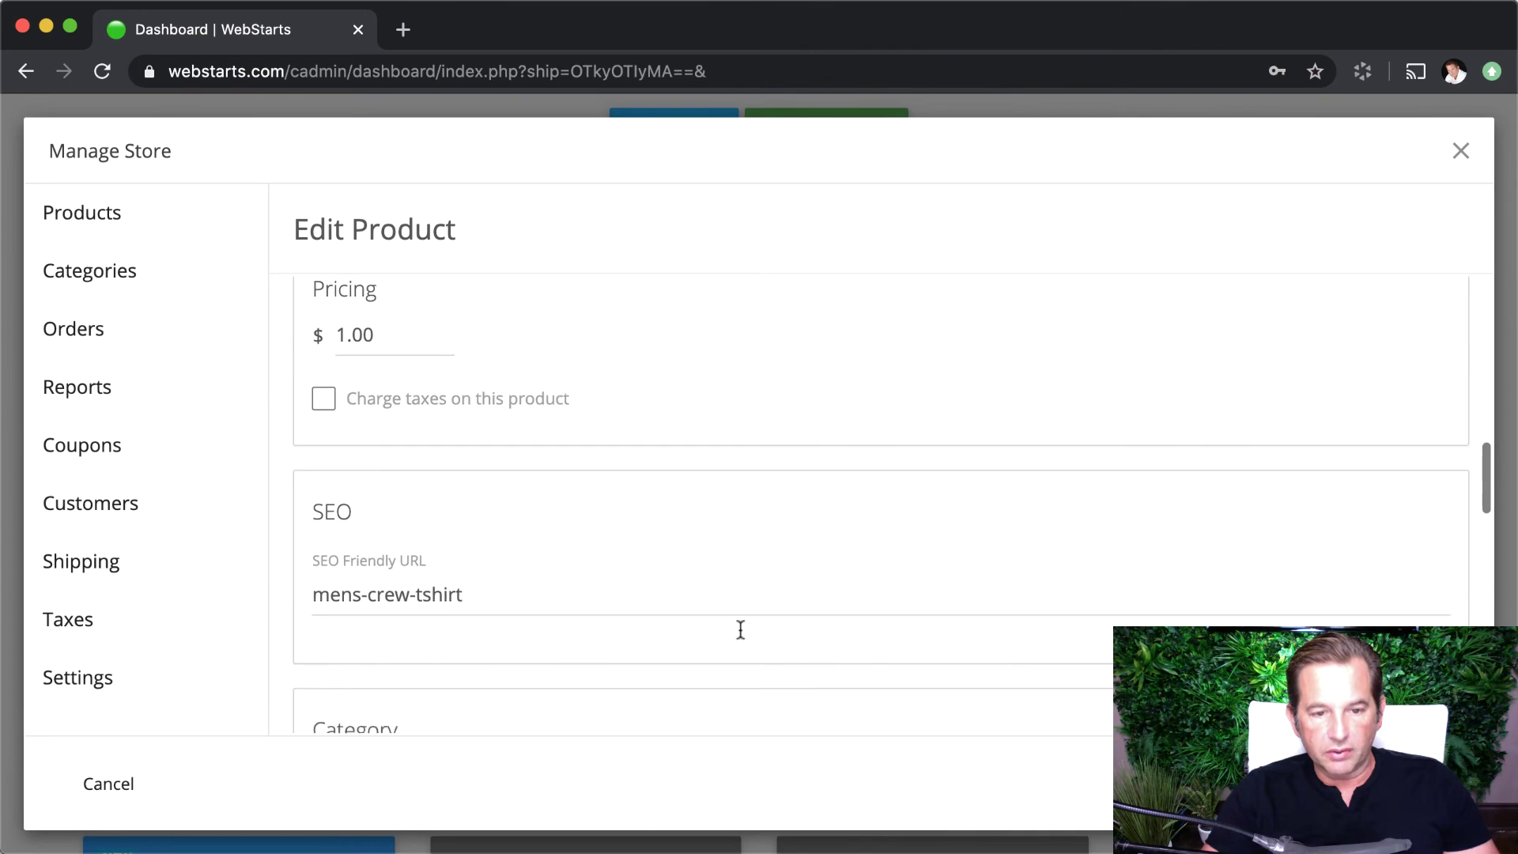
{"action": "left_click", "coordinate": [535, 499]}
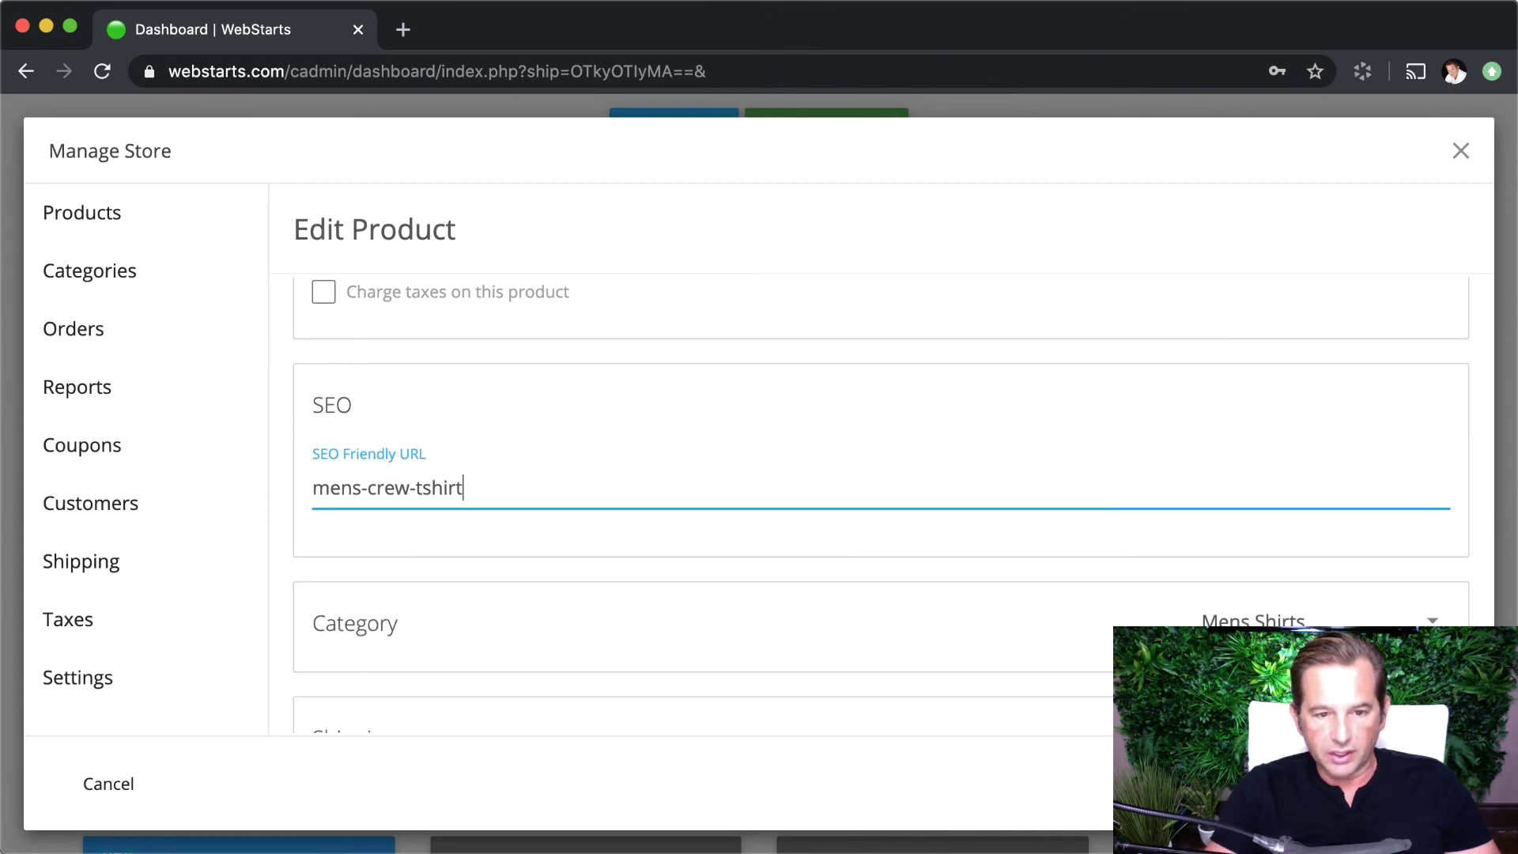
{"action": "type", "text": "-"}
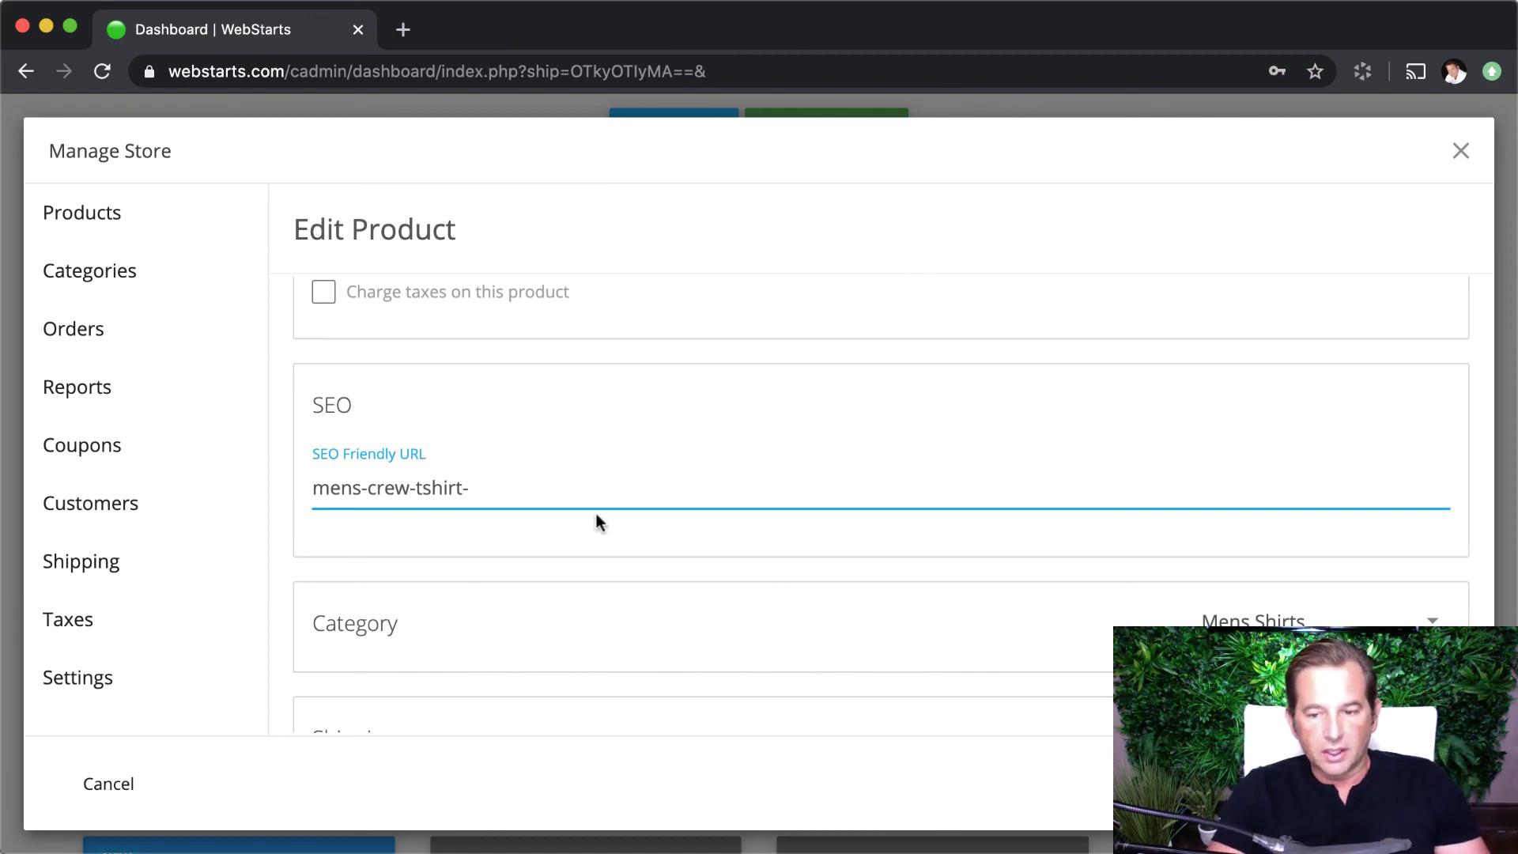
Look over the rest of the Mens Crew T-Shirt details and close the store management to return to the dashboard.
{"action": "scroll", "coordinate": [594, 530], "scroll_direction": "down", "scroll_amount": 5}
{"action": "scroll", "coordinate": [595, 541], "scroll_direction": "up", "scroll_amount": 15}
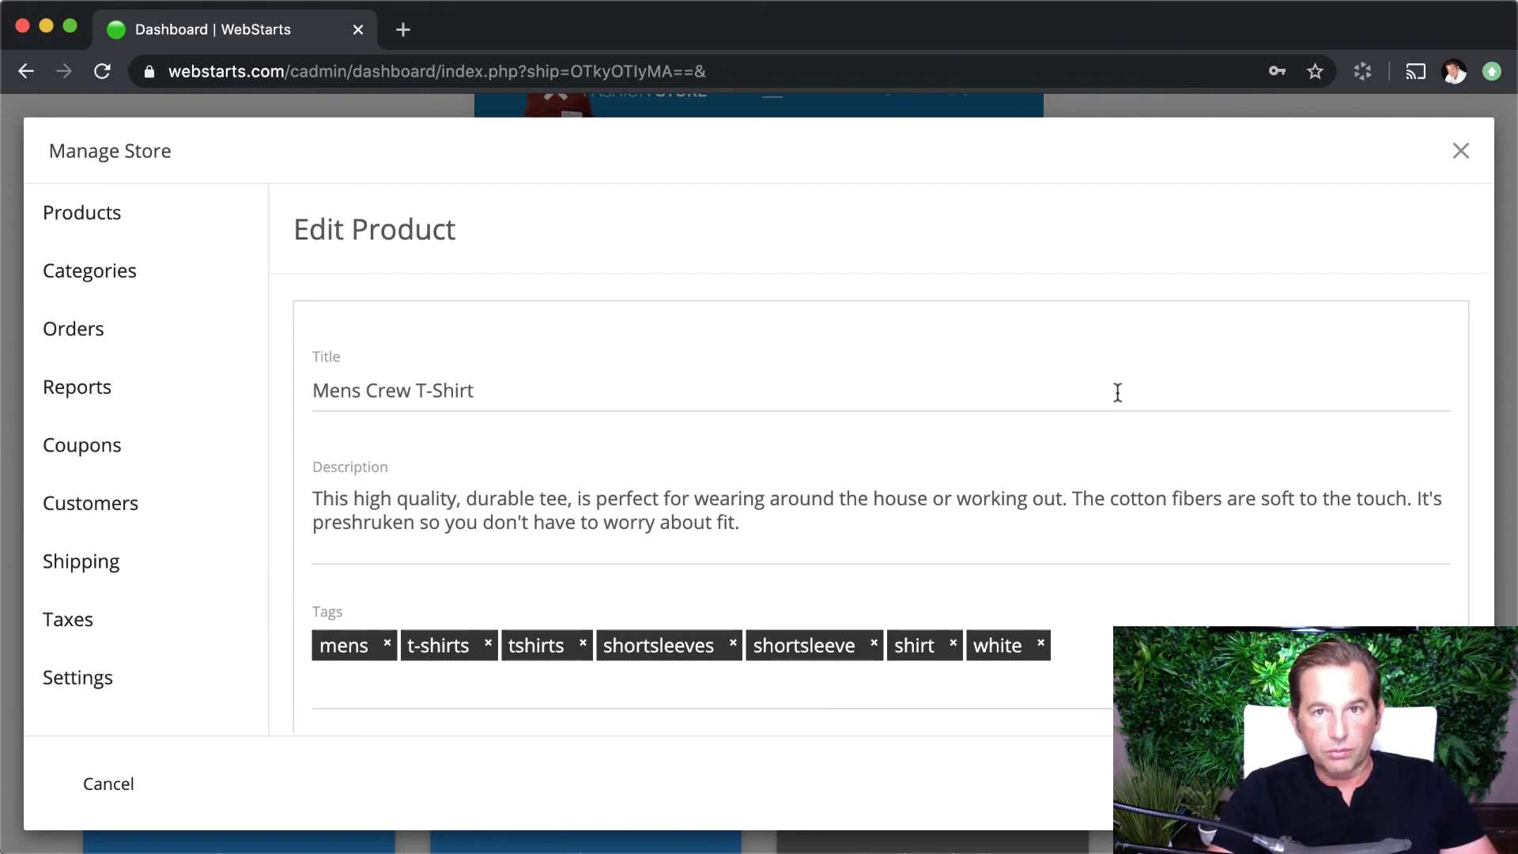
{"action": "left_click", "coordinate": [1459, 152]}
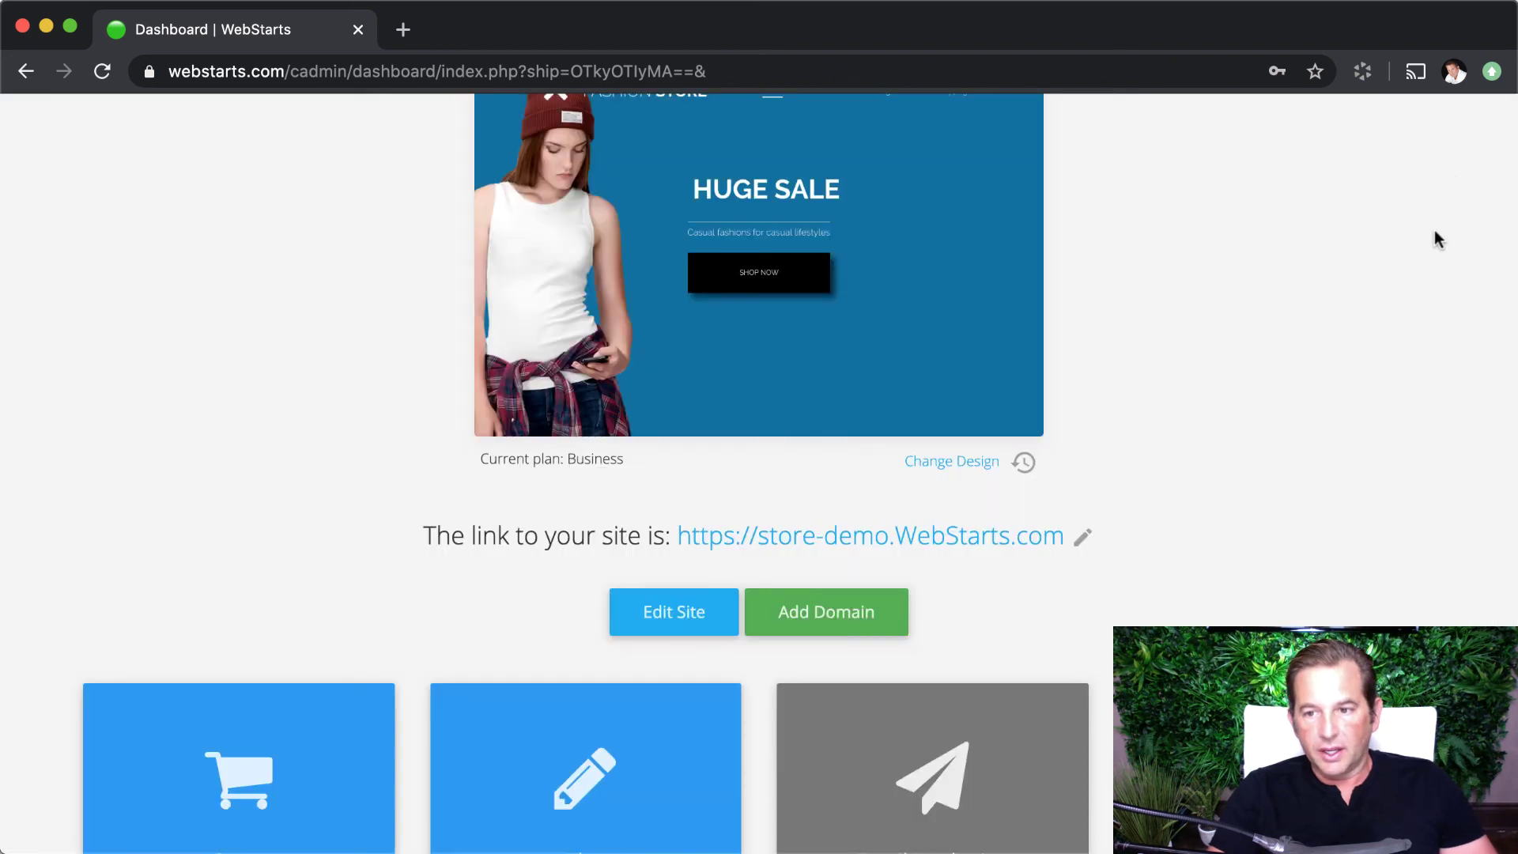
{"action": "scroll", "coordinate": [1318, 356], "scroll_direction": "up", "scroll_amount": 3}
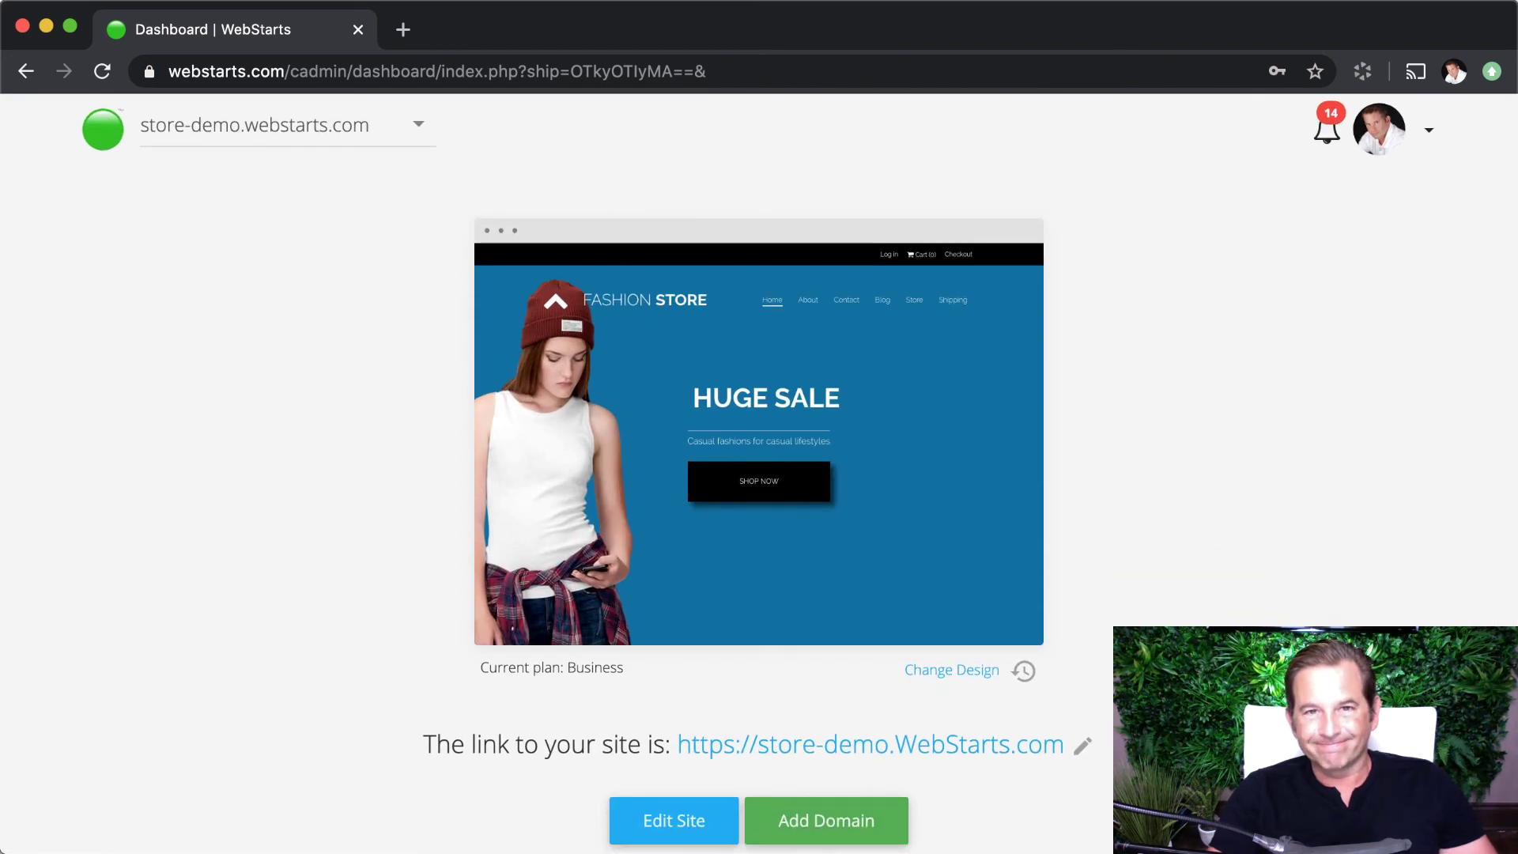